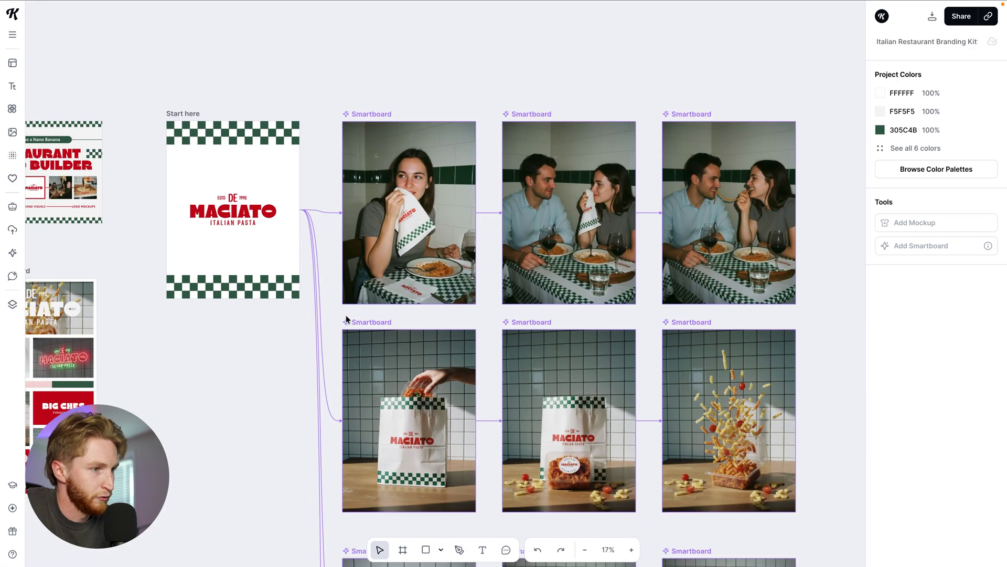
Step: Show the generation prompt behind the family-of-three pizza-box smartboard
{"action": "scroll", "coordinate": [346, 317], "scroll_direction": "right", "scroll_amount": 5}
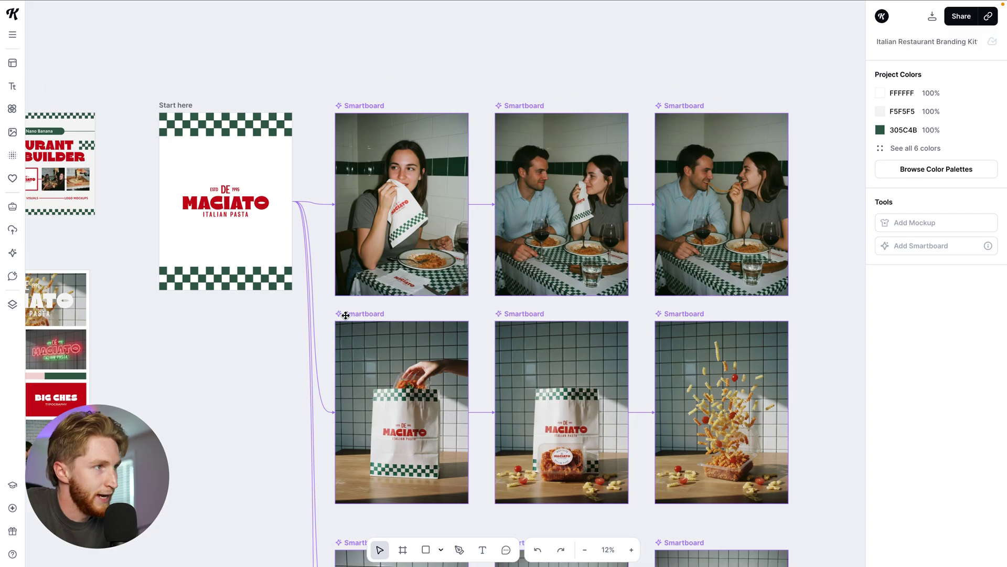
{"action": "scroll", "coordinate": [391, 284], "scroll_direction": "down", "scroll_amount": 10}
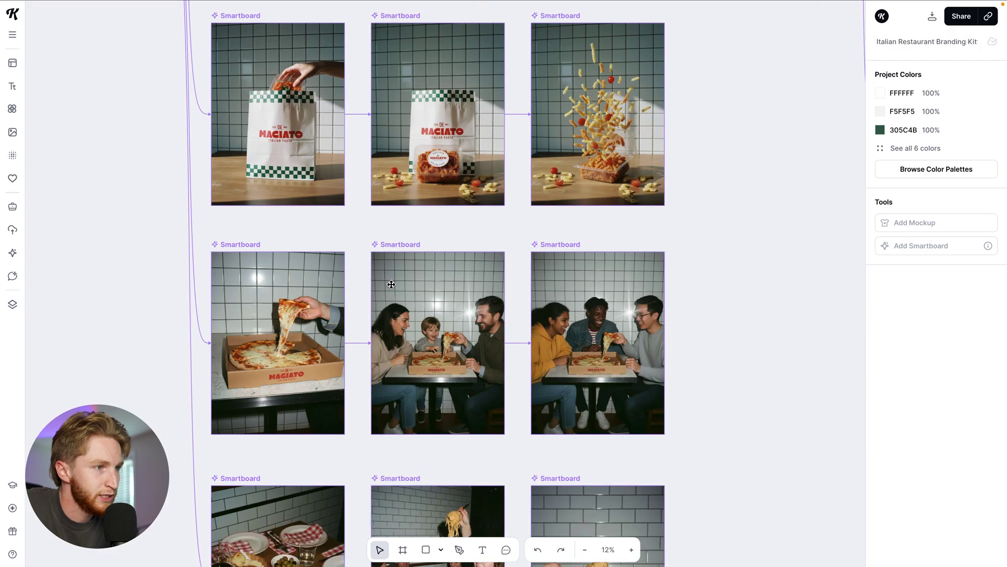
{"action": "scroll", "coordinate": [391, 284], "scroll_direction": "down", "scroll_amount": 5}
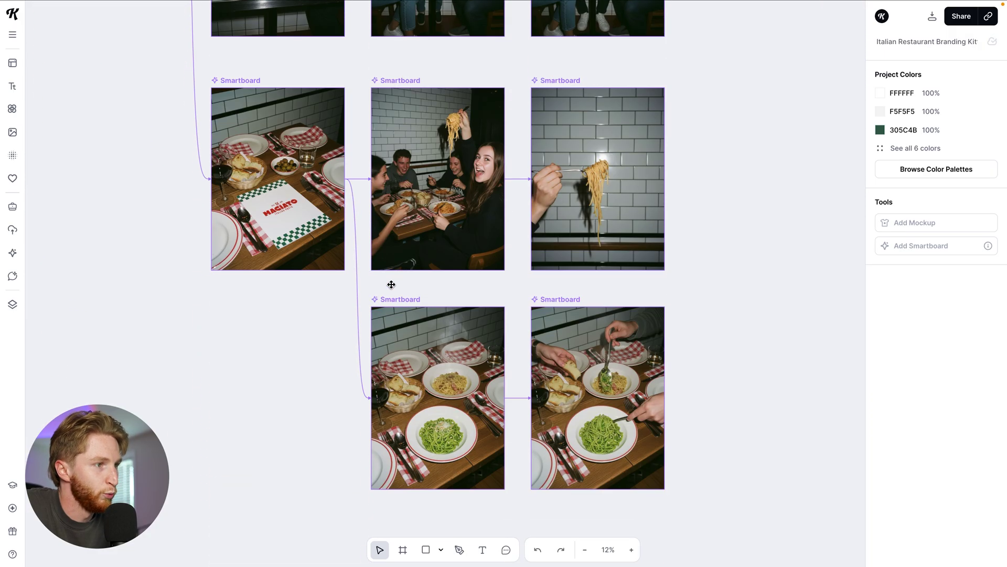
{"action": "scroll", "coordinate": [391, 284], "scroll_direction": "left", "scroll_amount": 2}
{"action": "scroll", "coordinate": [391, 284], "scroll_direction": "up", "scroll_amount": 2}
{"action": "scroll", "coordinate": [391, 284], "scroll_direction": "left", "scroll_amount": 1}
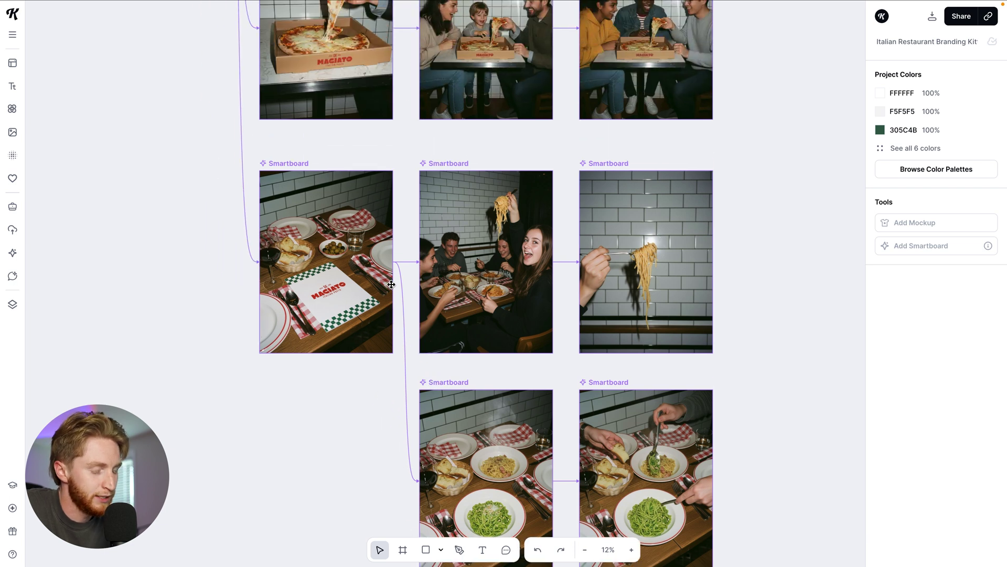
{"action": "scroll", "coordinate": [391, 285], "scroll_direction": "up", "scroll_amount": 3}
{"action": "scroll", "coordinate": [391, 285], "scroll_direction": "left", "scroll_amount": 2}
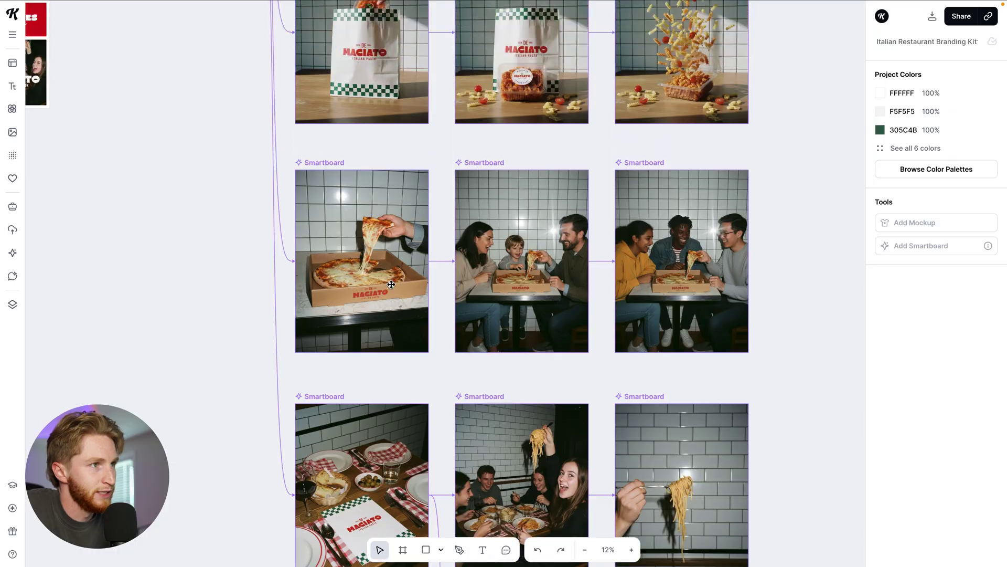
{"action": "scroll", "coordinate": [391, 284], "scroll_direction": "up", "scroll_amount": 2}
{"action": "scroll", "coordinate": [391, 284], "scroll_direction": "right", "scroll_amount": 1}
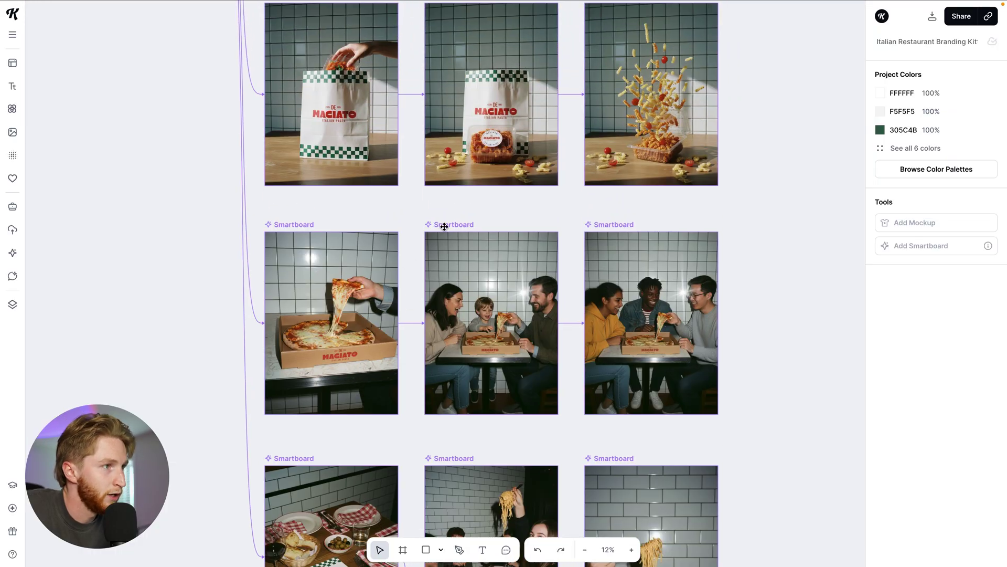
{"action": "left_click", "coordinate": [445, 227]}
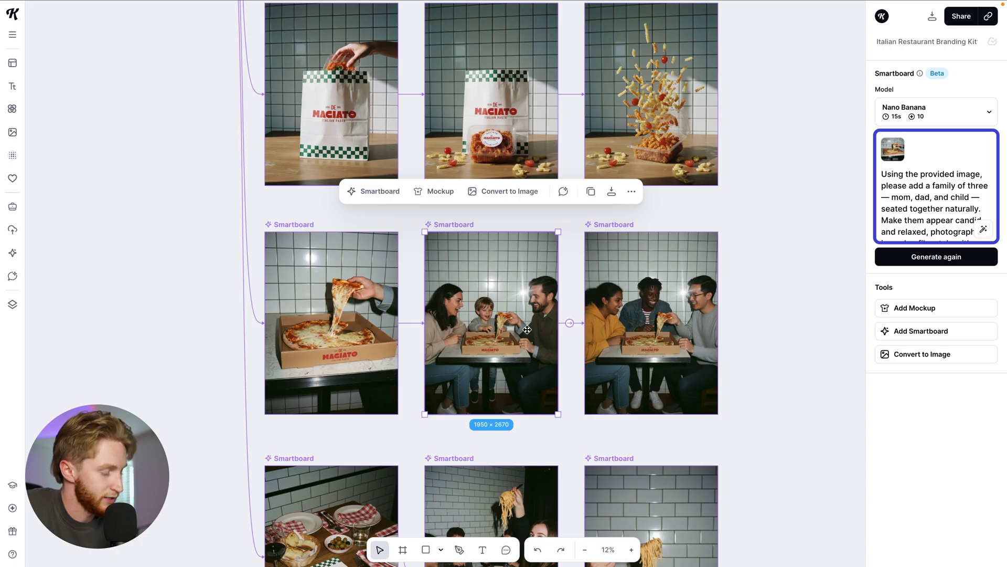
Step: Read through the family prompt, then bring up the three-young-friends pizza-box prompt
{"action": "scroll", "coordinate": [481, 321], "scroll_direction": "up", "scroll_amount": 3}
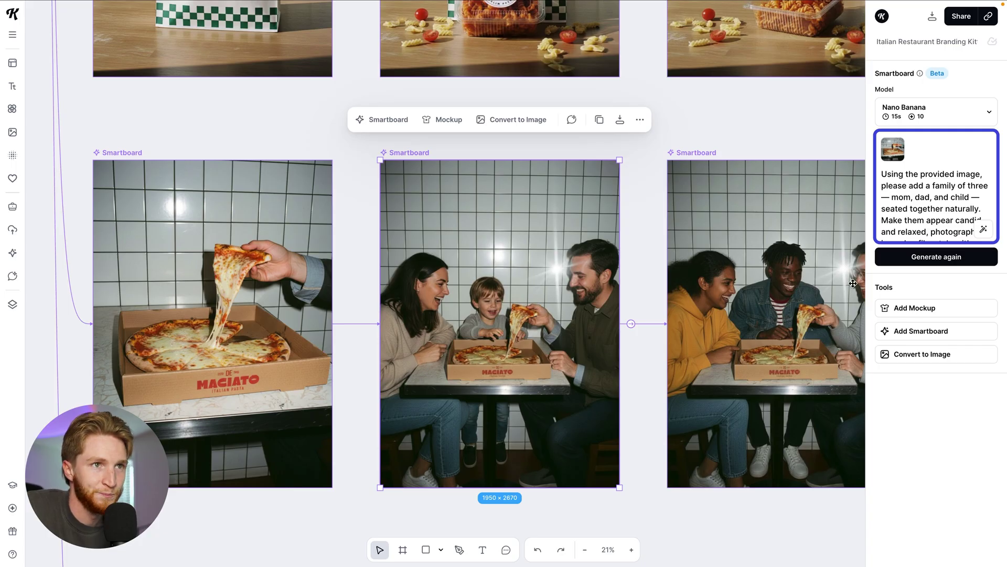
{"action": "scroll", "coordinate": [905, 223], "scroll_direction": "down", "scroll_amount": 2}
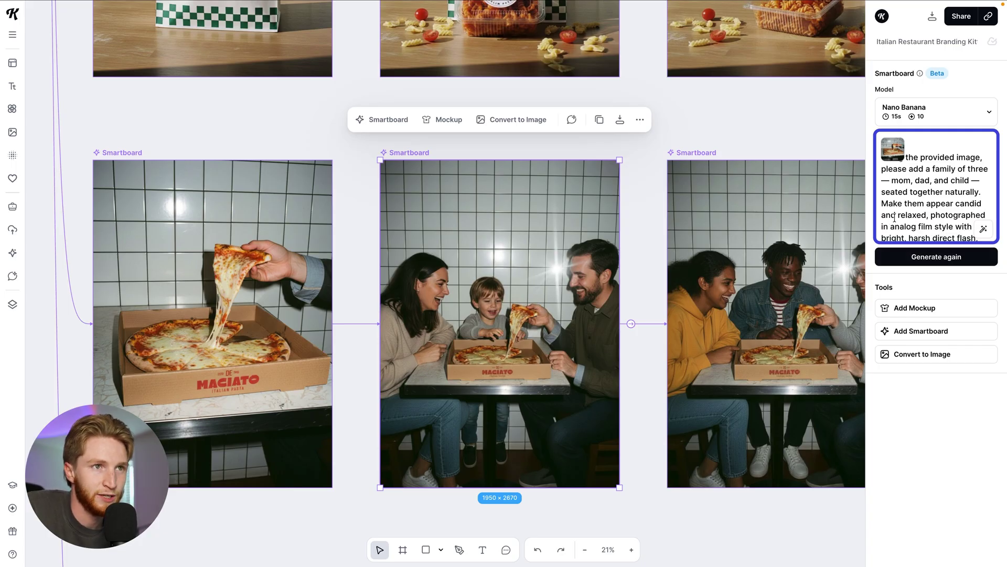
{"action": "scroll", "coordinate": [896, 217], "scroll_direction": "down", "scroll_amount": 1}
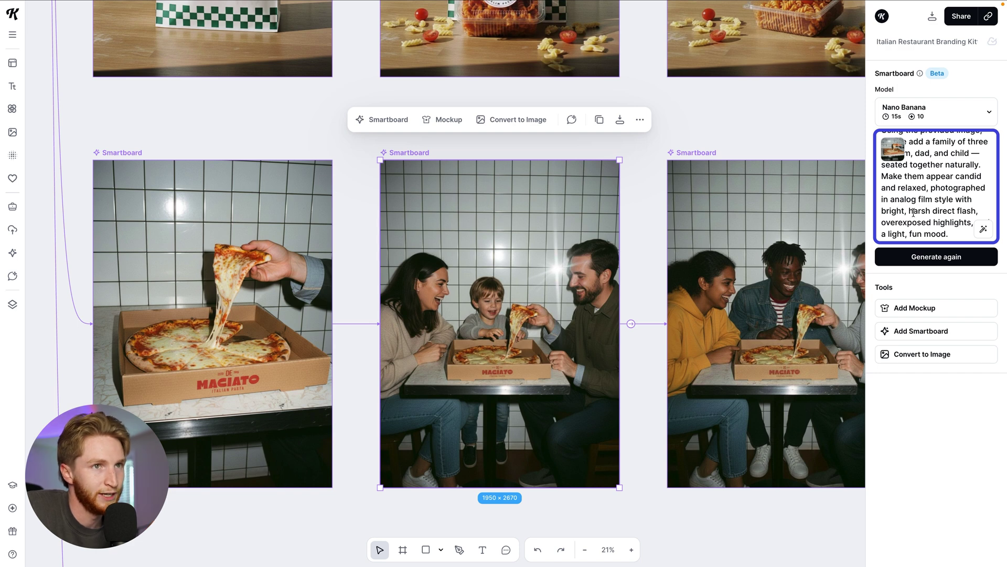
{"action": "scroll", "coordinate": [935, 225], "scroll_direction": "down", "scroll_amount": 1}
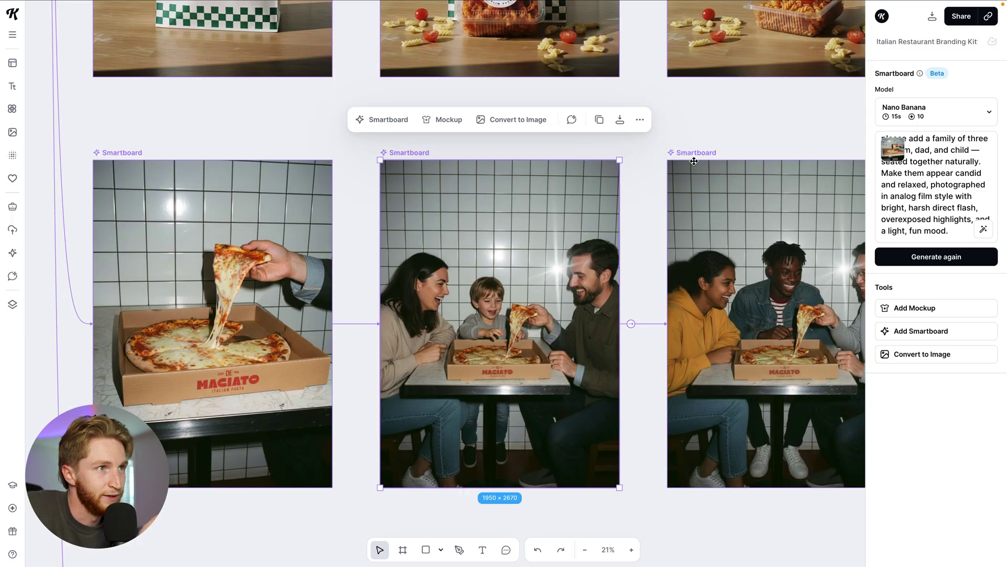
{"action": "left_click", "coordinate": [694, 161]}
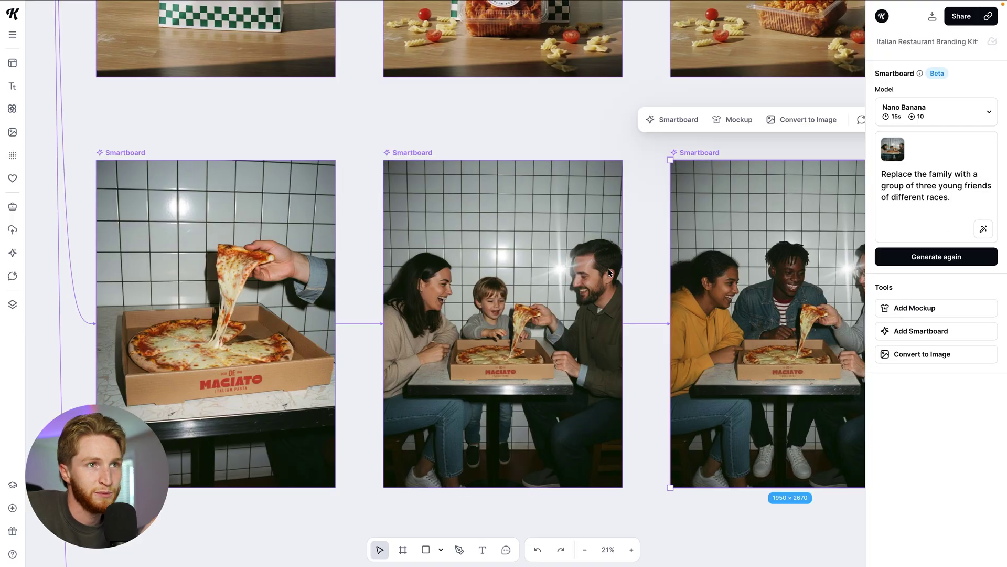
{"action": "scroll", "coordinate": [735, 315], "scroll_direction": "right", "scroll_amount": 2}
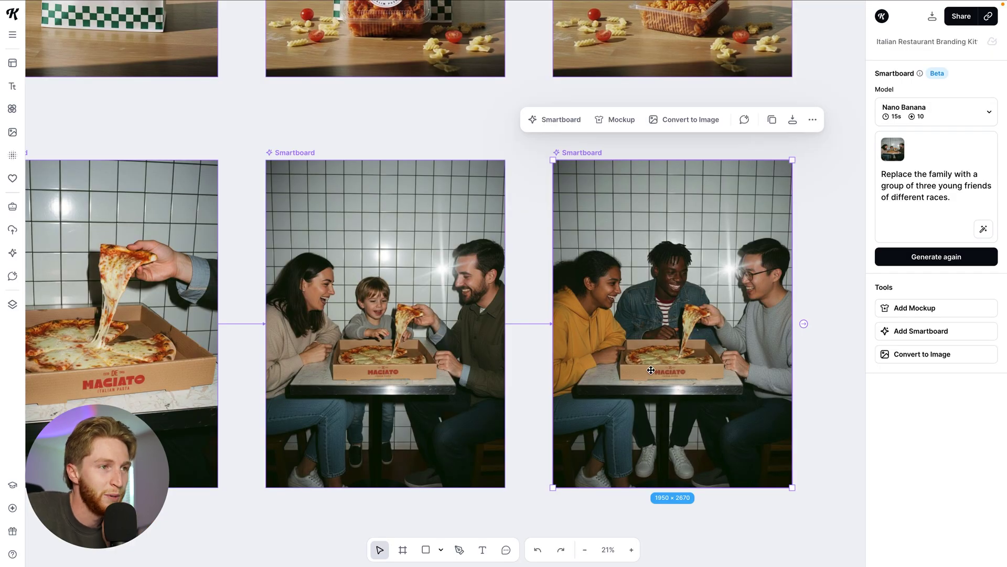
{"action": "scroll", "coordinate": [650, 370], "scroll_direction": "up", "scroll_amount": 1}
{"action": "scroll", "coordinate": [651, 370], "scroll_direction": "up", "scroll_amount": 5}
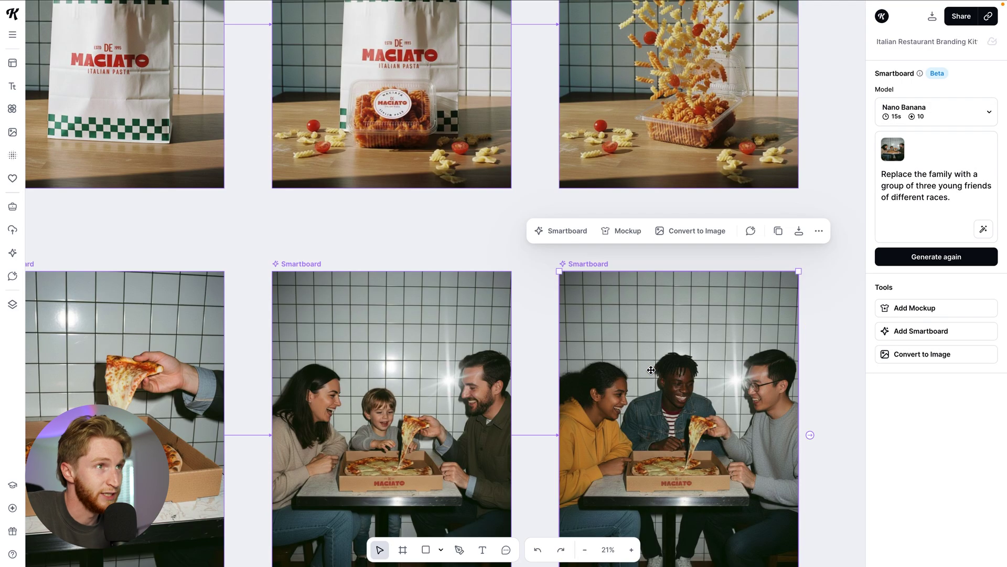
{"action": "scroll", "coordinate": [650, 370], "scroll_direction": "up", "scroll_amount": 3}
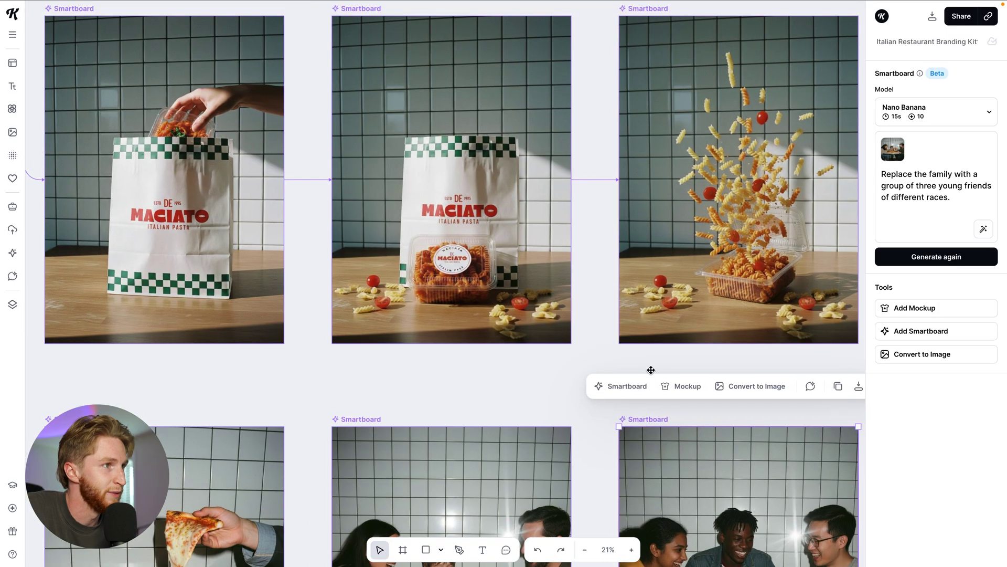
{"action": "scroll", "coordinate": [651, 370], "scroll_direction": "up", "scroll_amount": 3}
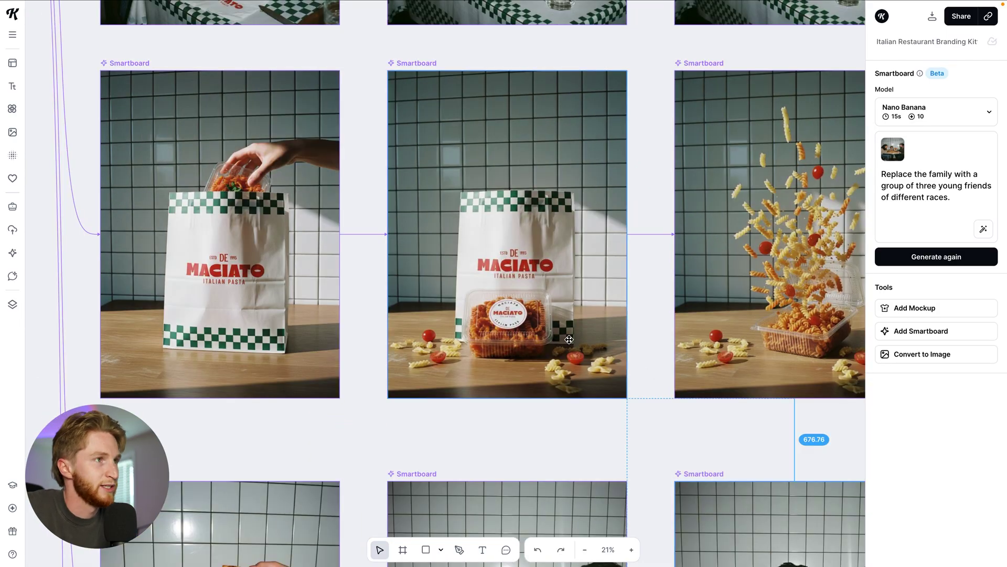
{"action": "scroll", "coordinate": [570, 340], "scroll_direction": "down", "scroll_amount": 3}
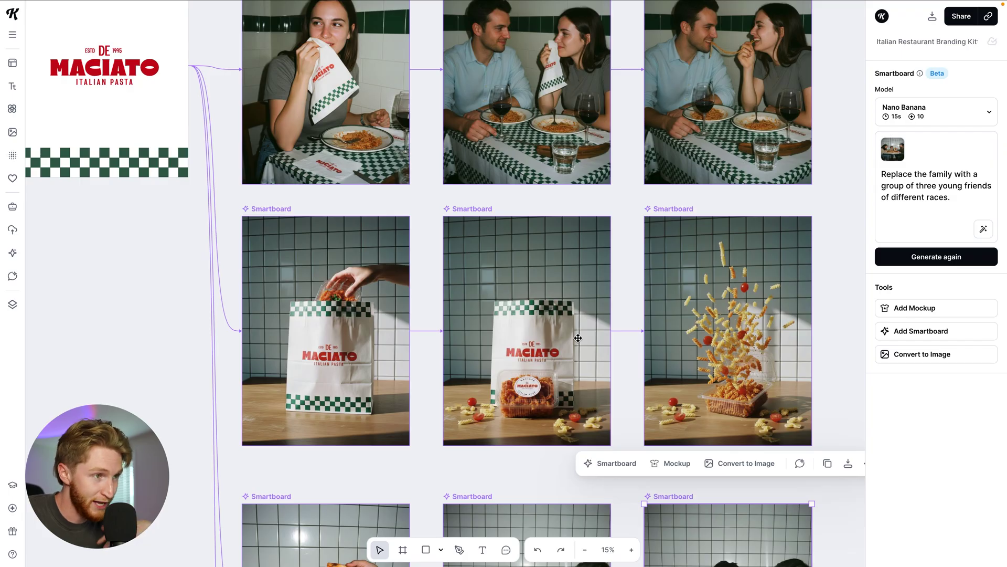
Step: Show the take-out bag scene's prompt and highlight the words 'Italian restaurant' in it
{"action": "scroll", "coordinate": [556, 292], "scroll_direction": "up", "scroll_amount": 3}
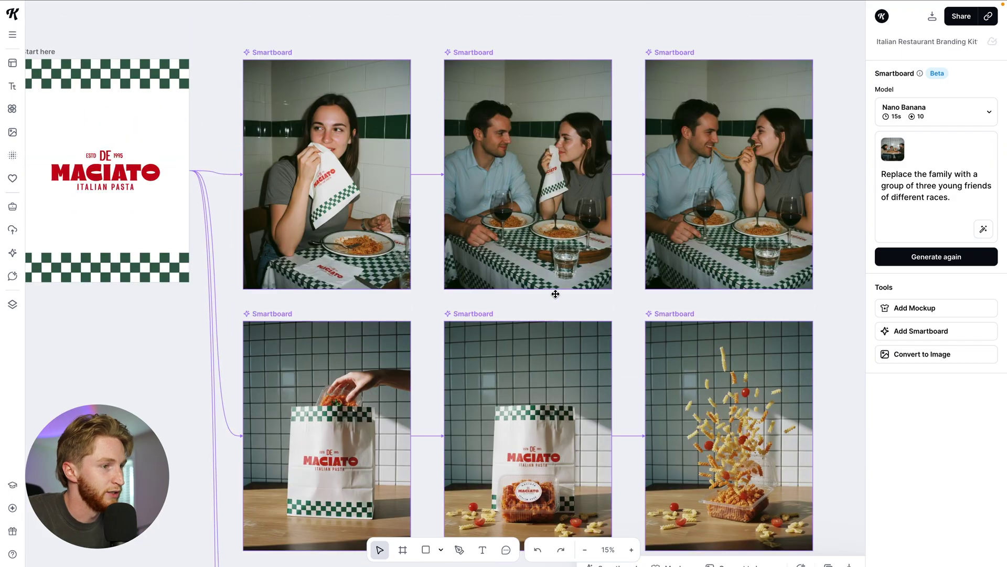
{"action": "scroll", "coordinate": [291, 263], "scroll_direction": "down", "scroll_amount": 2}
{"action": "scroll", "coordinate": [287, 257], "scroll_direction": "left", "scroll_amount": 2}
{"action": "scroll", "coordinate": [287, 257], "scroll_direction": "up", "scroll_amount": 2}
{"action": "scroll", "coordinate": [245, 198], "scroll_direction": "left", "scroll_amount": 2}
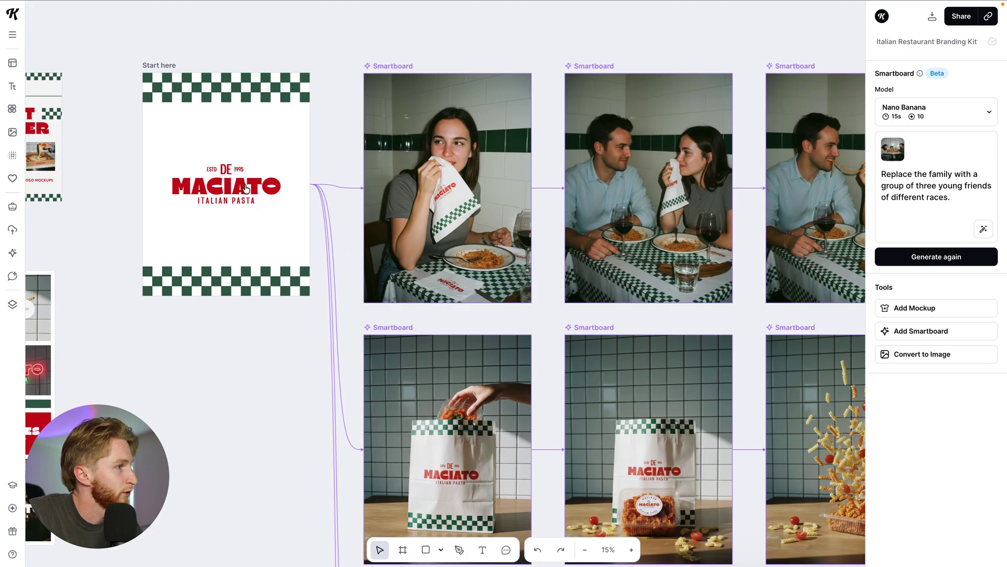
{"action": "left_click", "coordinate": [404, 339]}
{"action": "scroll", "coordinate": [404, 339], "scroll_direction": "down", "scroll_amount": 2}
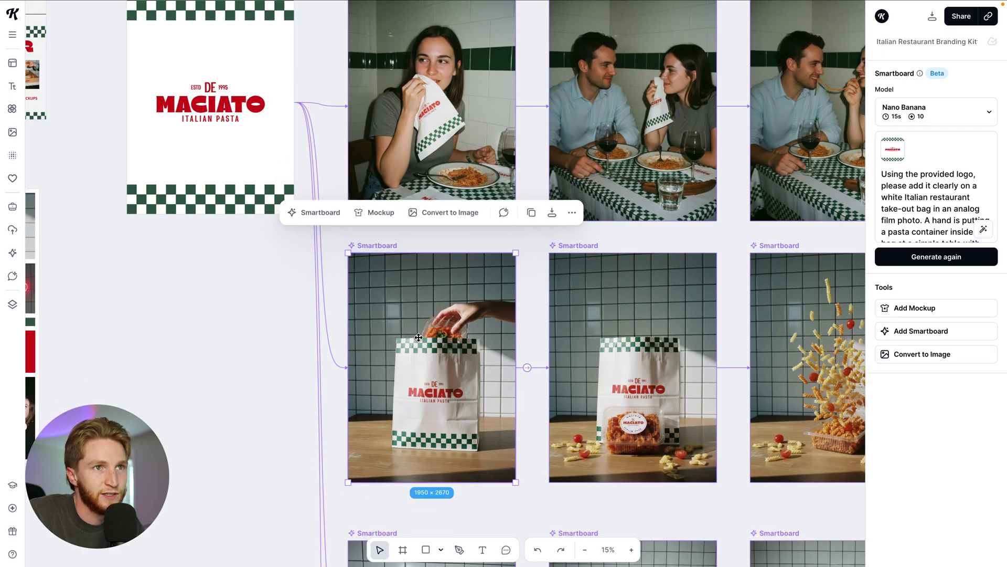
{"action": "left_click_drag", "start_coordinate": [894, 176], "coordinate": [963, 175]}
{"action": "scroll", "coordinate": [919, 173], "scroll_direction": "down", "scroll_amount": 2}
{"action": "left_click", "coordinate": [902, 183]}
{"action": "left_click_drag", "start_coordinate": [902, 182], "coordinate": [972, 181]}
{"action": "left_click_drag", "start_coordinate": [890, 193], "coordinate": [952, 193]}
Step: Scroll through the bag prompt, then bring up the napkin restaurant scene's prompt
{"action": "scroll", "coordinate": [952, 193], "scroll_direction": "down", "scroll_amount": 2}
{"action": "scroll", "coordinate": [994, 186], "scroll_direction": "down", "scroll_amount": 2}
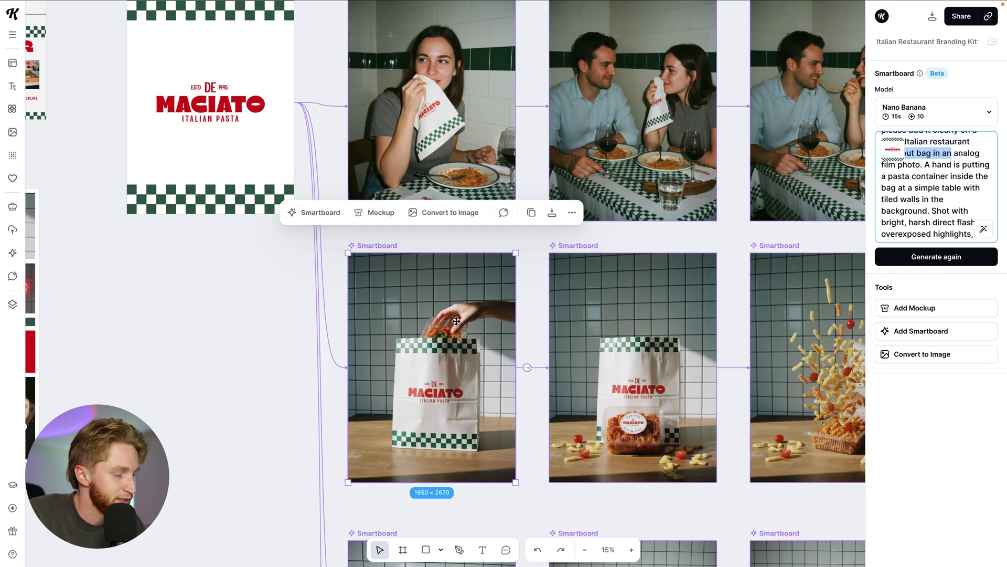
{"action": "scroll", "coordinate": [443, 334], "scroll_direction": "up", "scroll_amount": 10}
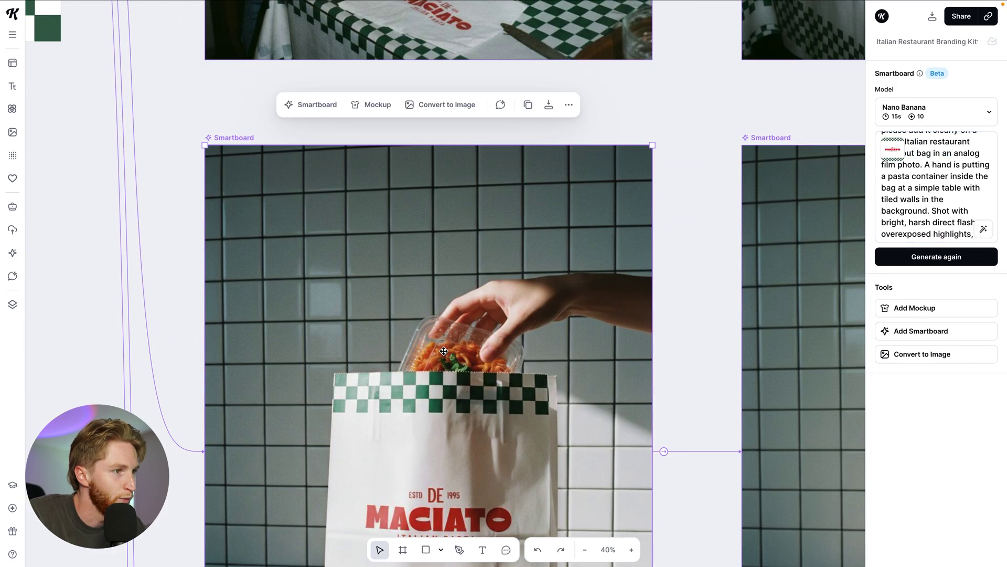
{"action": "scroll", "coordinate": [444, 351], "scroll_direction": "down", "scroll_amount": 2}
{"action": "scroll", "coordinate": [932, 194], "scroll_direction": "down", "scroll_amount": 2}
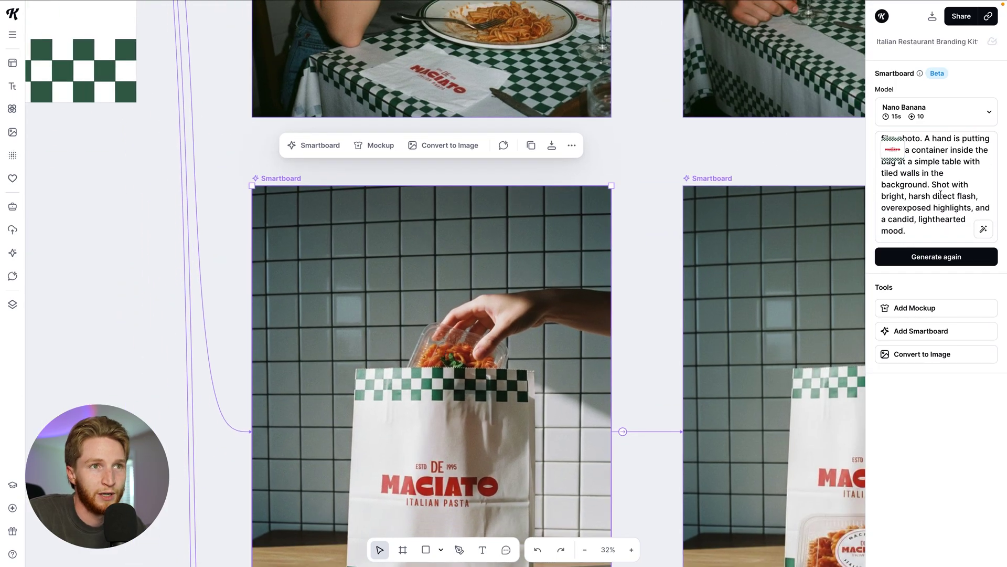
{"action": "scroll", "coordinate": [641, 274], "scroll_direction": "down", "scroll_amount": 5}
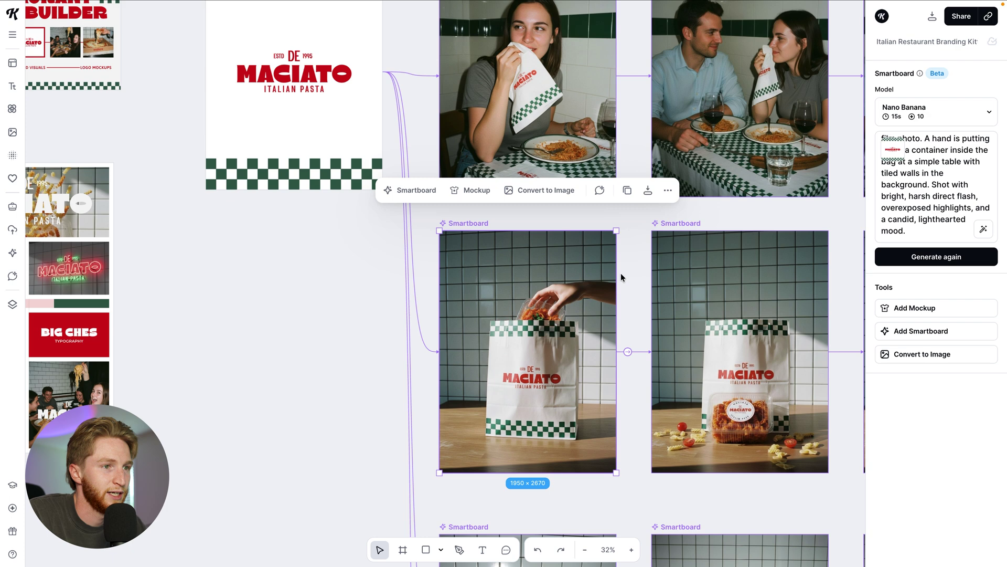
{"action": "left_click", "coordinate": [481, 227]}
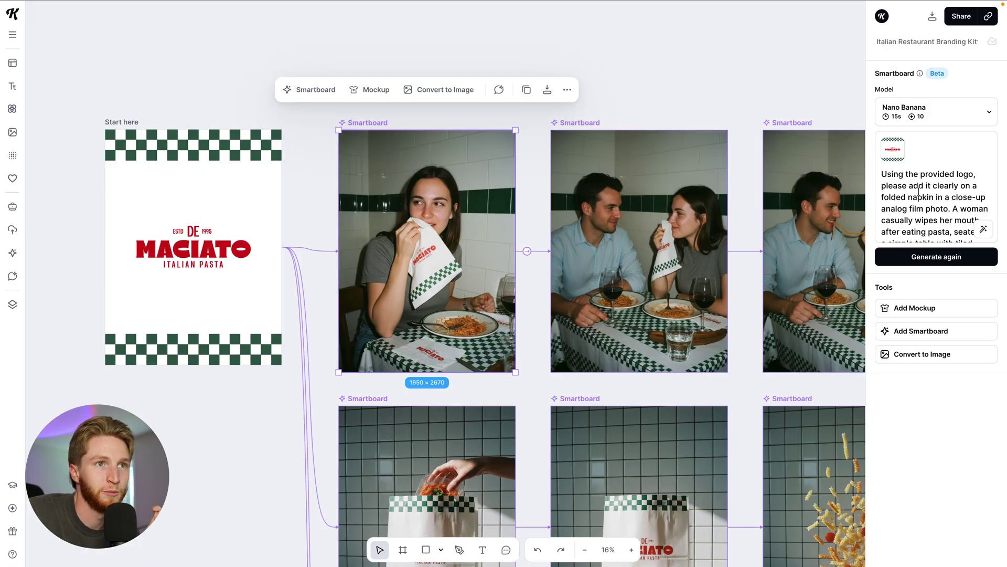
Step: Show the man-and-woman image's prompt, marking 'retain the woman' and 'man beside'
{"action": "scroll", "coordinate": [919, 190], "scroll_direction": "down", "scroll_amount": 3}
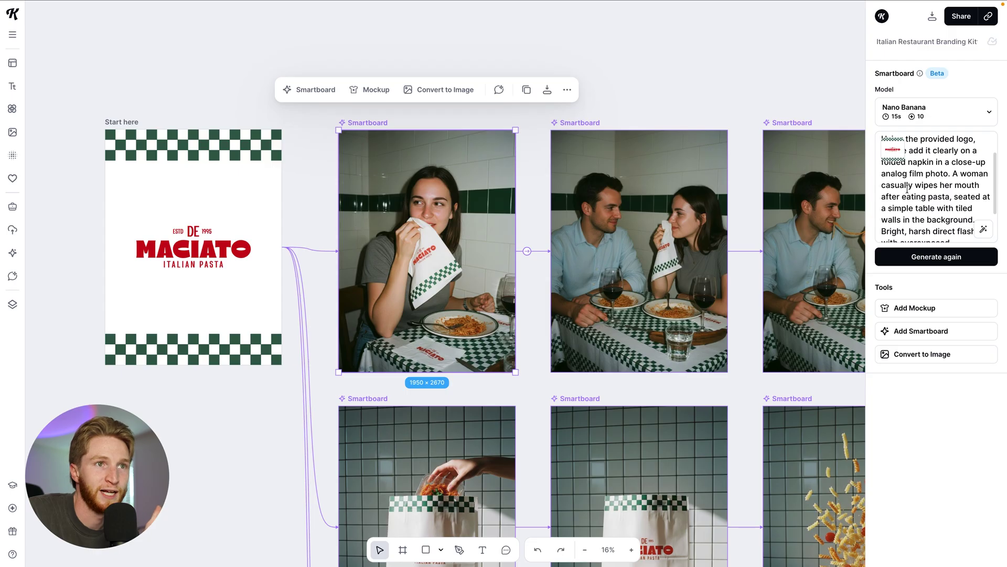
{"action": "scroll", "coordinate": [930, 209], "scroll_direction": "down", "scroll_amount": 4}
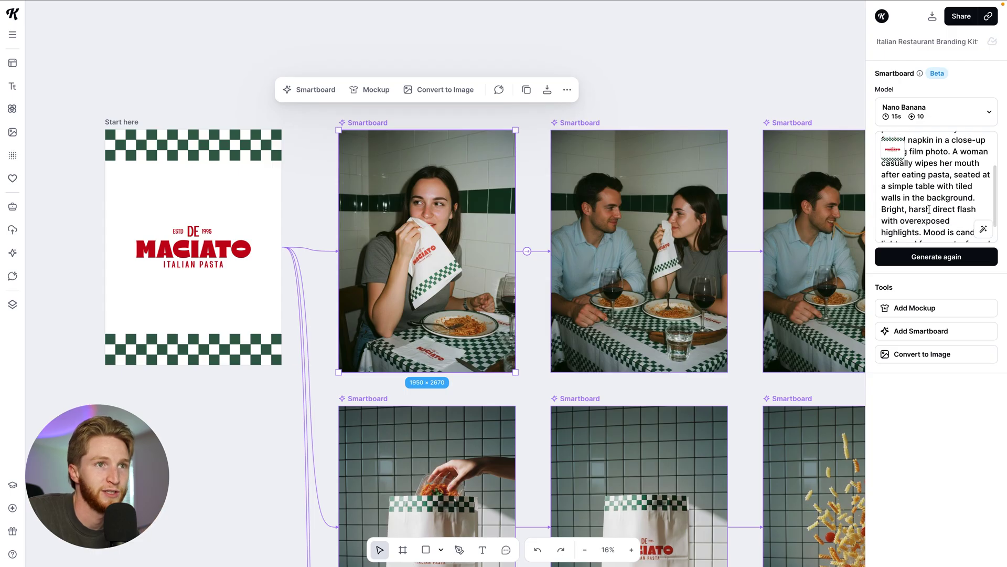
{"action": "scroll", "coordinate": [462, 264], "scroll_direction": "up", "scroll_amount": 3}
{"action": "scroll", "coordinate": [462, 264], "scroll_direction": "right", "scroll_amount": 5}
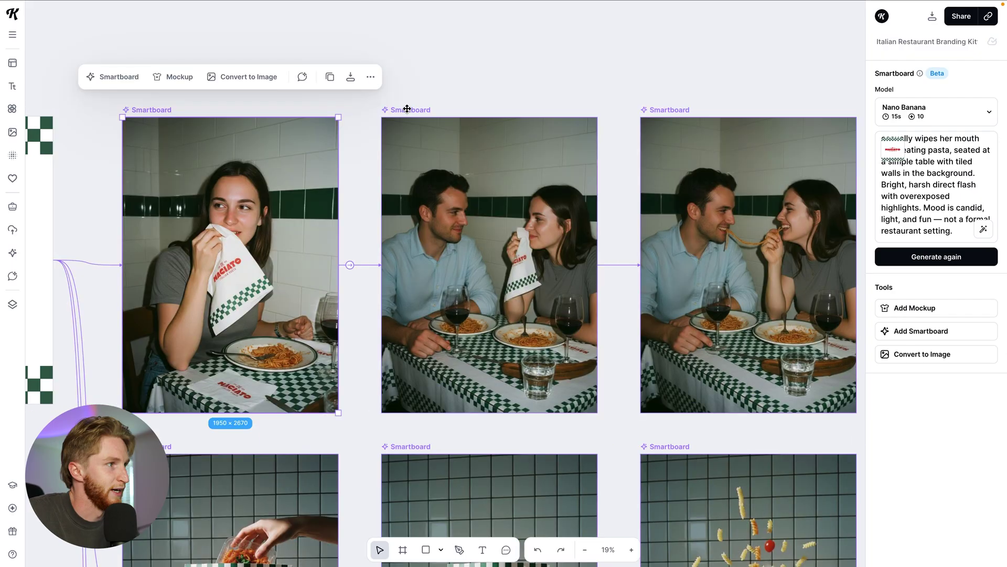
{"action": "left_click", "coordinate": [406, 111]}
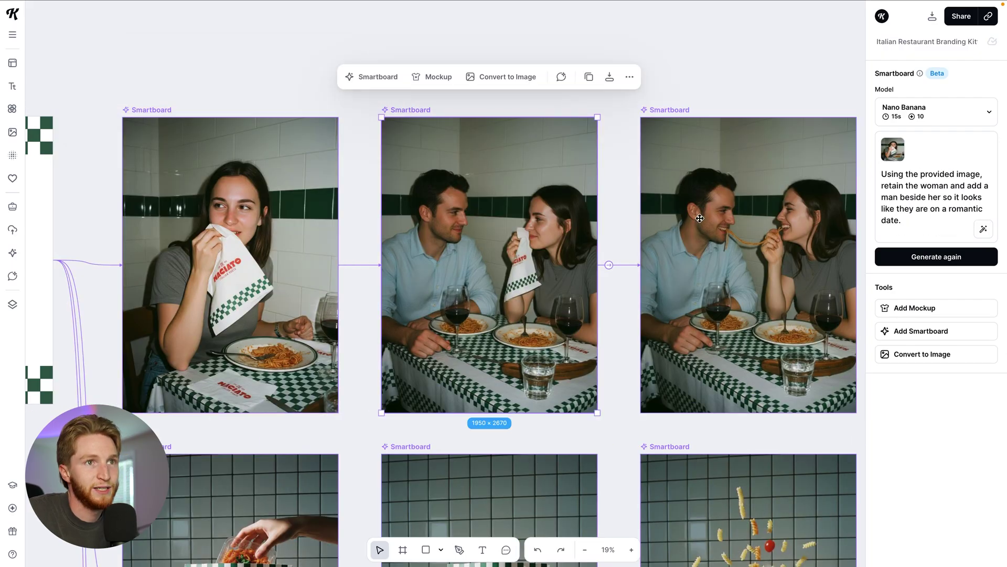
{"action": "left_click_drag", "start_coordinate": [882, 185], "coordinate": [942, 186]}
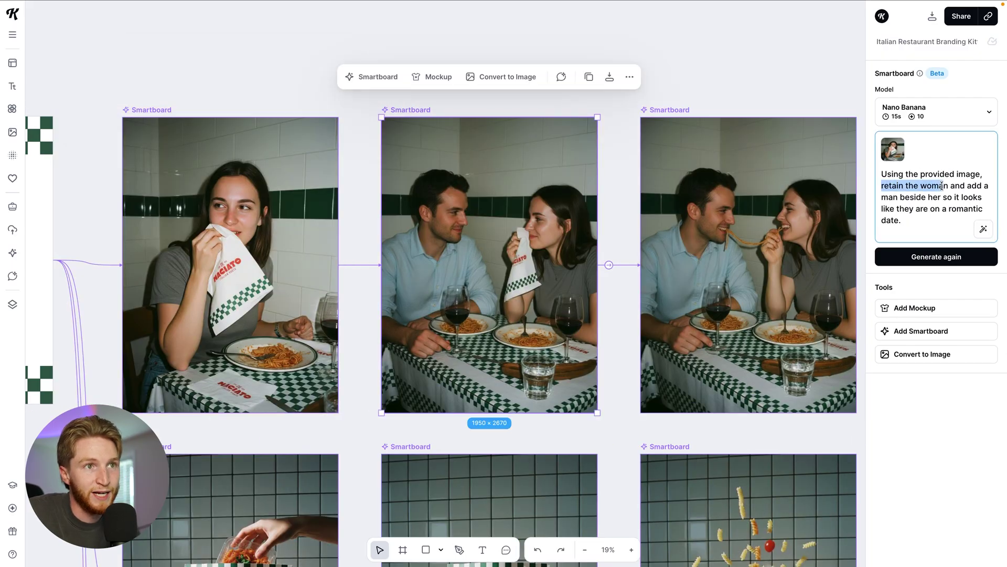
{"action": "left_click_drag", "start_coordinate": [883, 198], "coordinate": [902, 221]}
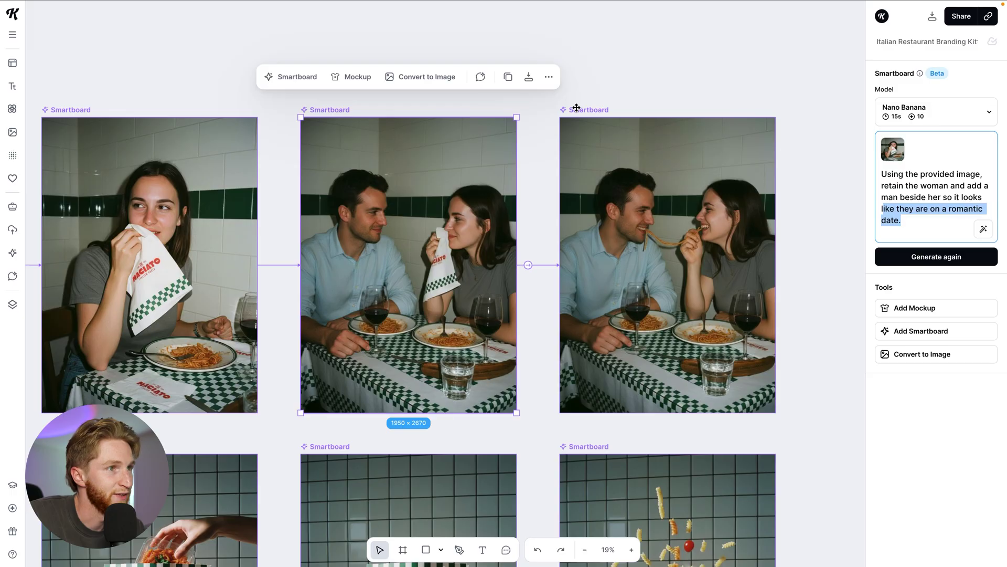
Step: Bring up the noodle-sharing couple's prompt and select its whole text
{"action": "left_click", "coordinate": [576, 108]}
{"action": "left_click_drag", "start_coordinate": [930, 233], "coordinate": [883, 166]}
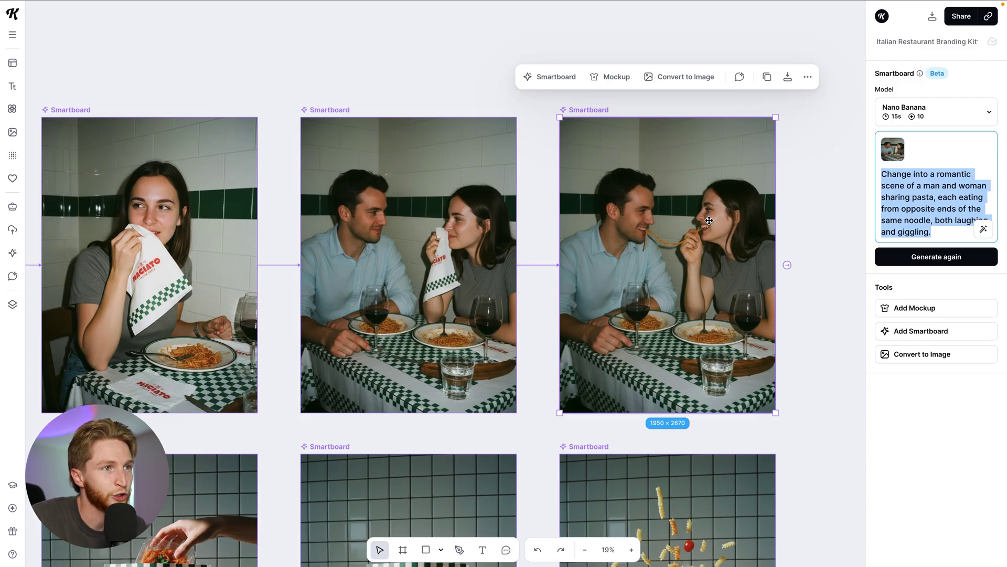
{"action": "scroll", "coordinate": [716, 221], "scroll_direction": "down", "scroll_amount": 5}
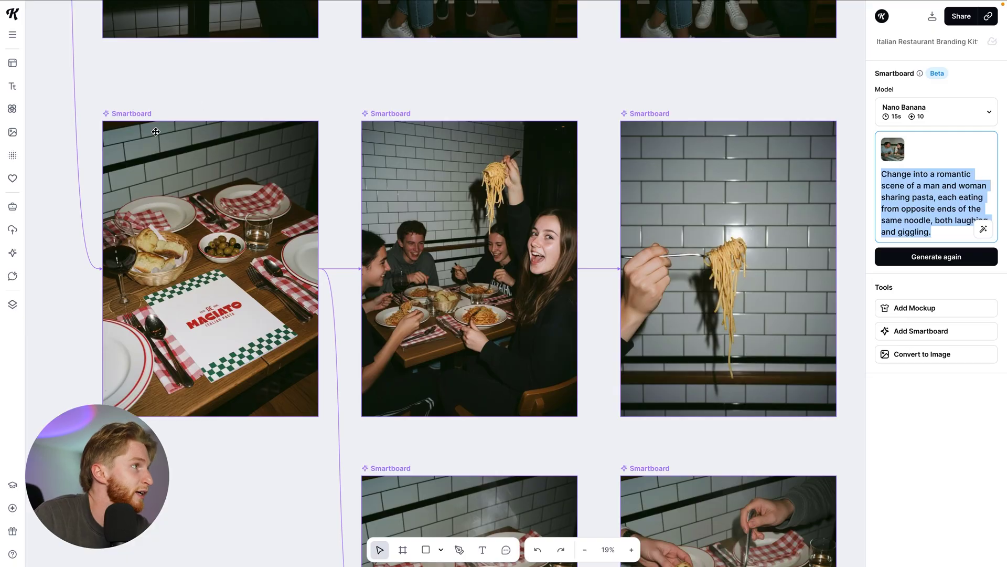
Step: Show the trattoria menu image's prompt and highlight the words 'analog film'
{"action": "left_click", "coordinate": [125, 115]}
{"action": "scroll", "coordinate": [936, 199], "scroll_direction": "down", "scroll_amount": 2}
{"action": "scroll", "coordinate": [940, 194], "scroll_direction": "up", "scroll_amount": 2}
{"action": "scroll", "coordinate": [940, 195], "scroll_direction": "down", "scroll_amount": 2}
{"action": "left_click", "coordinate": [956, 174]}
{"action": "left_click", "coordinate": [906, 185]}
{"action": "left_click_drag", "start_coordinate": [906, 186], "coordinate": [961, 190]}
{"action": "scroll", "coordinate": [948, 186], "scroll_direction": "down", "scroll_amount": 1}
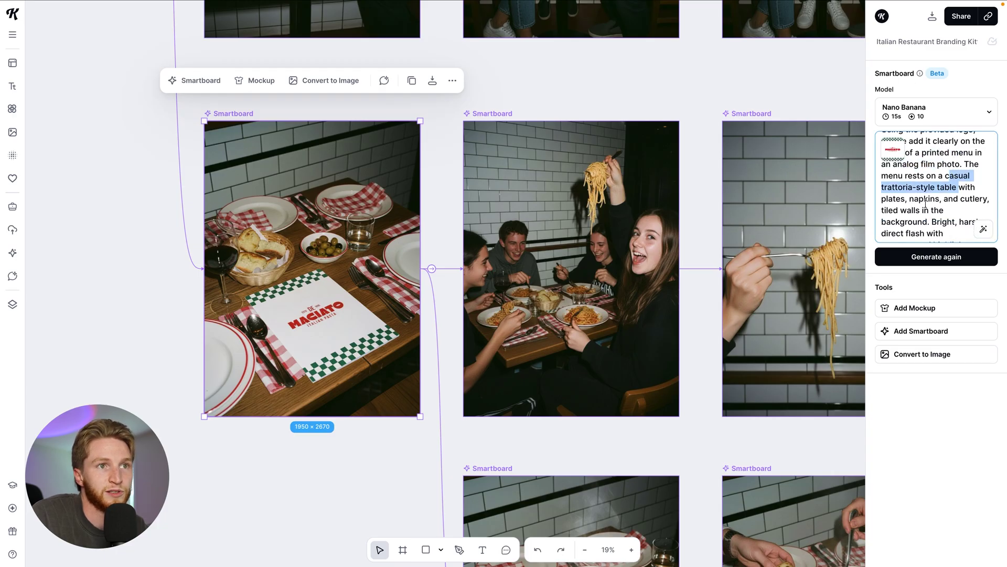
{"action": "scroll", "coordinate": [915, 208], "scroll_direction": "down", "scroll_amount": 1}
{"action": "left_click_drag", "start_coordinate": [894, 193], "coordinate": [945, 193]}
{"action": "scroll", "coordinate": [945, 193], "scroll_direction": "down", "scroll_amount": 2}
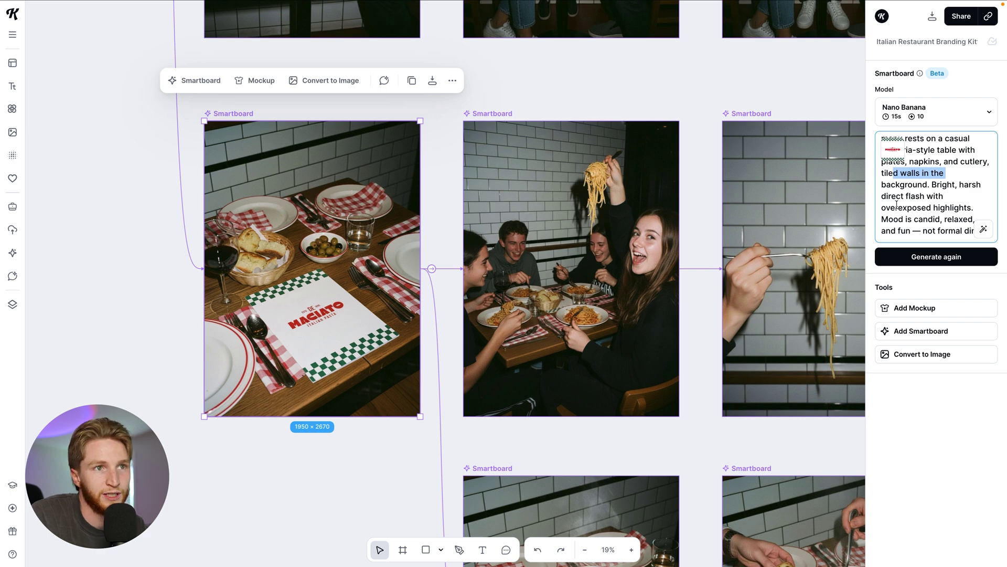
Step: Show the group-dinner image's prompt, then pan back and select the noodle-sharing couple image
{"action": "left_click", "coordinate": [493, 114]}
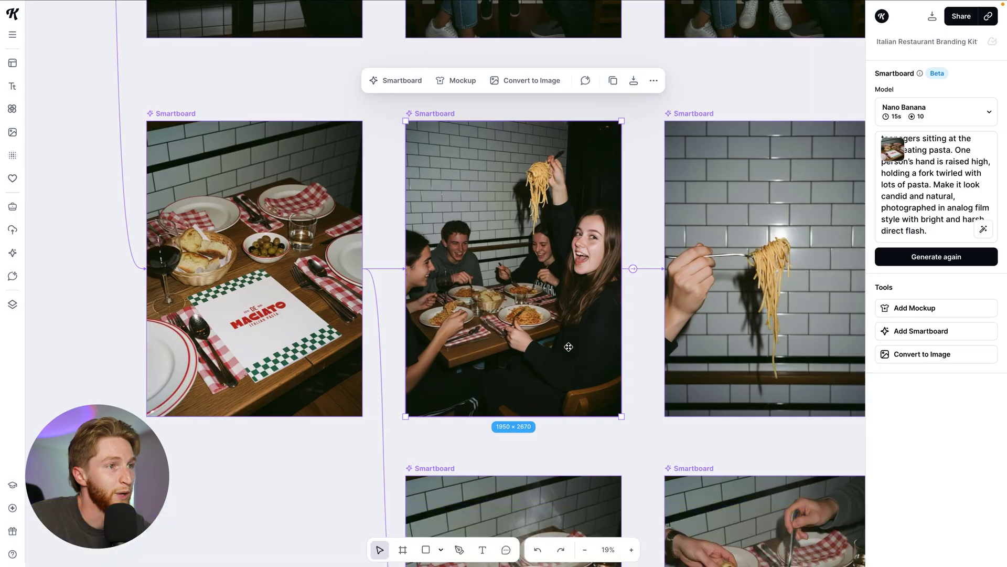
{"action": "scroll", "coordinate": [568, 347], "scroll_direction": "right", "scroll_amount": 5}
{"action": "scroll", "coordinate": [569, 347], "scroll_direction": "left", "scroll_amount": 2}
{"action": "scroll", "coordinate": [569, 346], "scroll_direction": "left", "scroll_amount": 2}
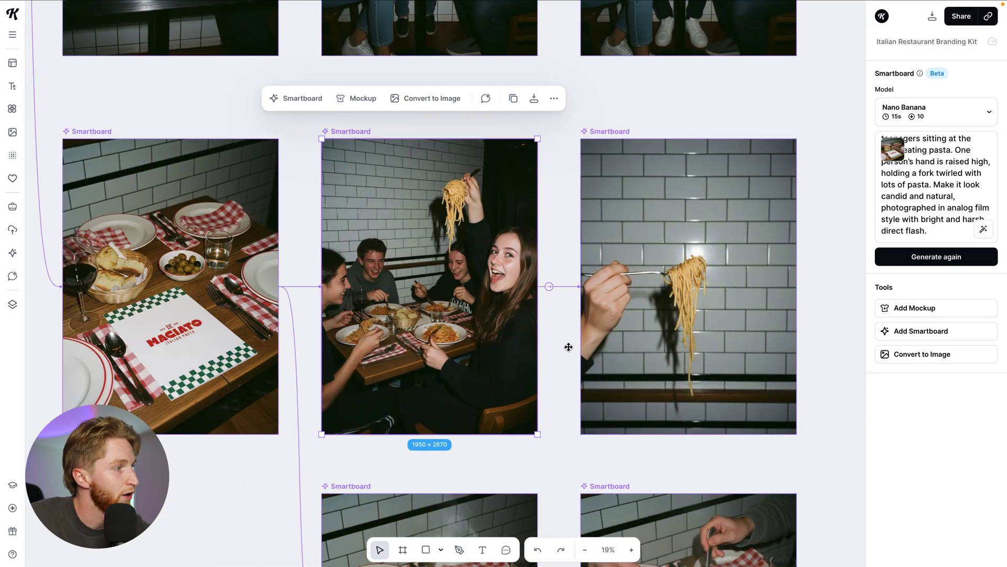
{"action": "scroll", "coordinate": [567, 346], "scroll_direction": "up", "scroll_amount": 6}
{"action": "scroll", "coordinate": [556, 353], "scroll_direction": "right", "scroll_amount": 3}
{"action": "scroll", "coordinate": [551, 356], "scroll_direction": "up", "scroll_amount": 5}
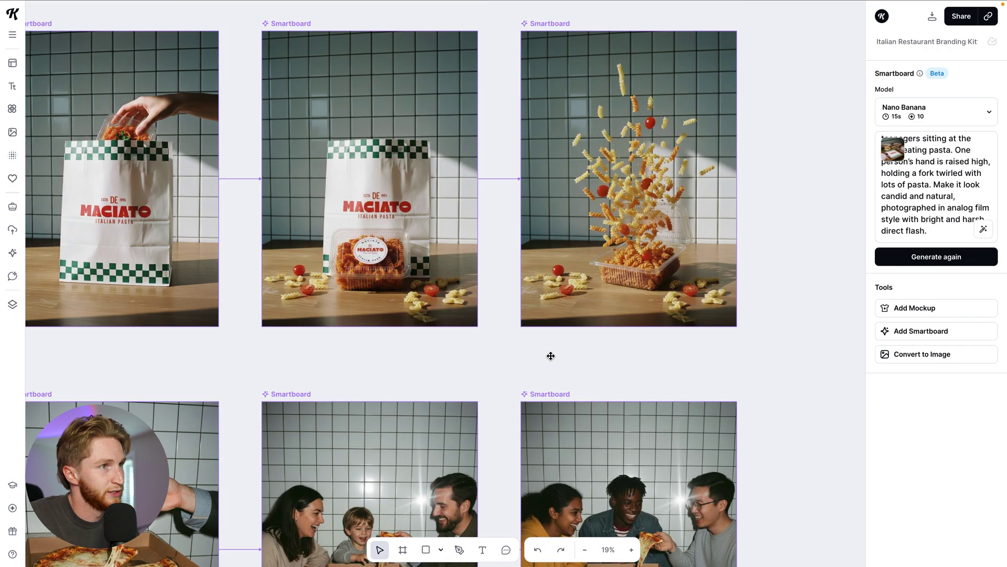
{"action": "left_click", "coordinate": [446, 262]}
Step: Generate a linked smartboard with prompt 'change the green checker pattern on the table cloth to red'
{"action": "left_click", "coordinate": [462, 273]}
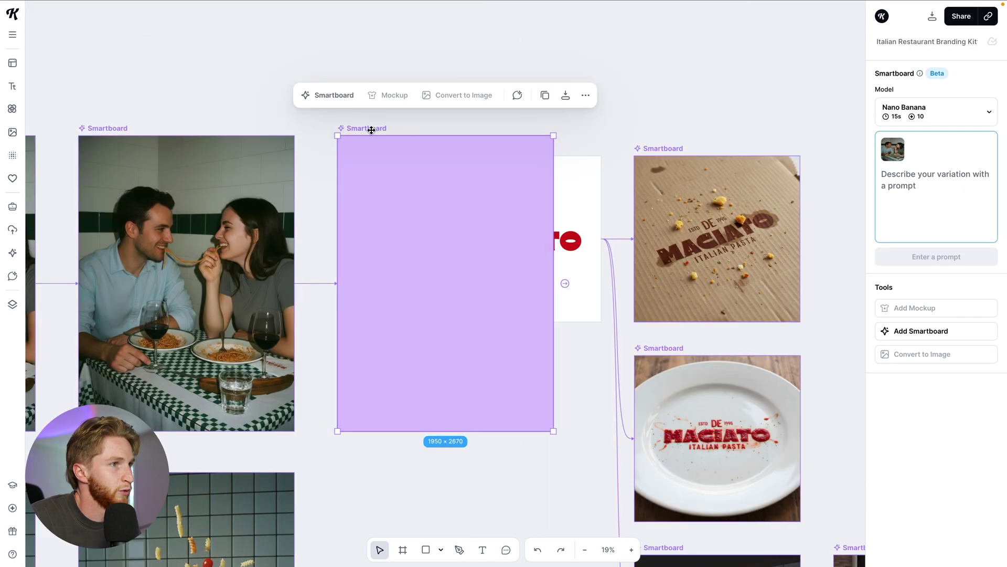
{"action": "left_click_drag", "start_coordinate": [372, 130], "coordinate": [393, 349]}
{"action": "scroll", "coordinate": [394, 349], "scroll_direction": "down", "scroll_amount": 3}
{"action": "scroll", "coordinate": [393, 349], "scroll_direction": "left", "scroll_amount": 3}
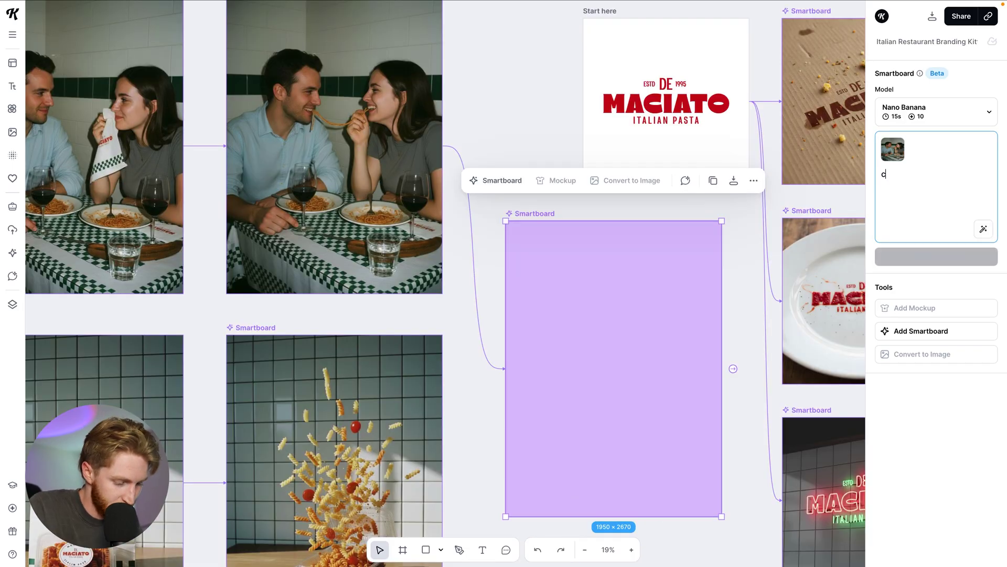
{"action": "type", "text": "change the green che"}
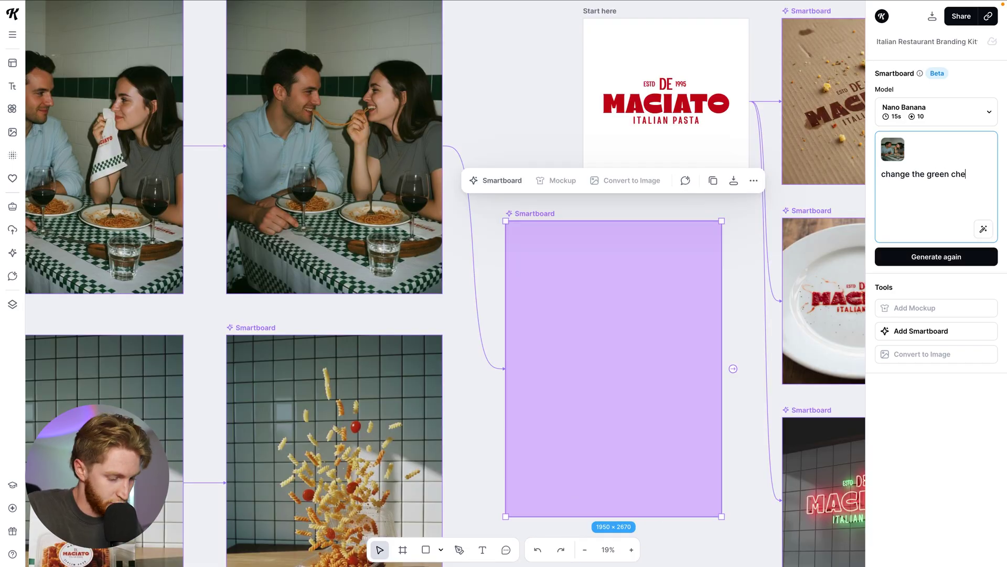
{"action": "type", "text": "cker pattern on th"}
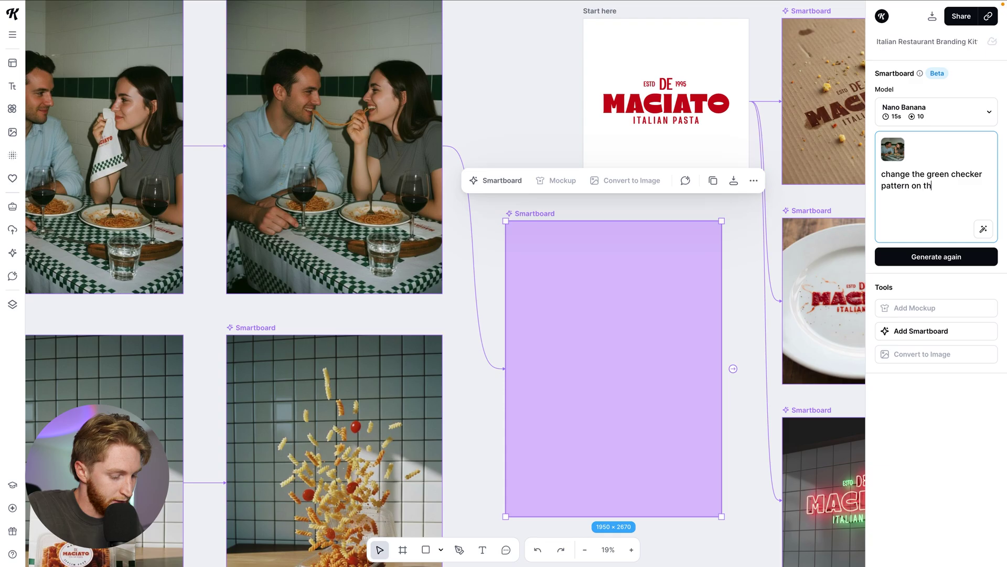
{"action": "type", "text": "e table cloth to red"}
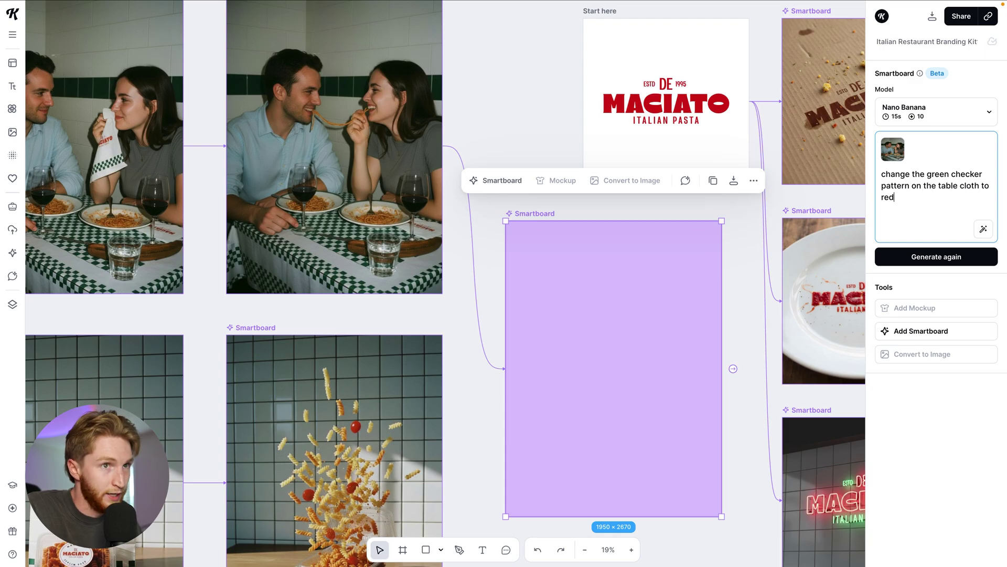
{"action": "key", "text": "ctrl+Return"}
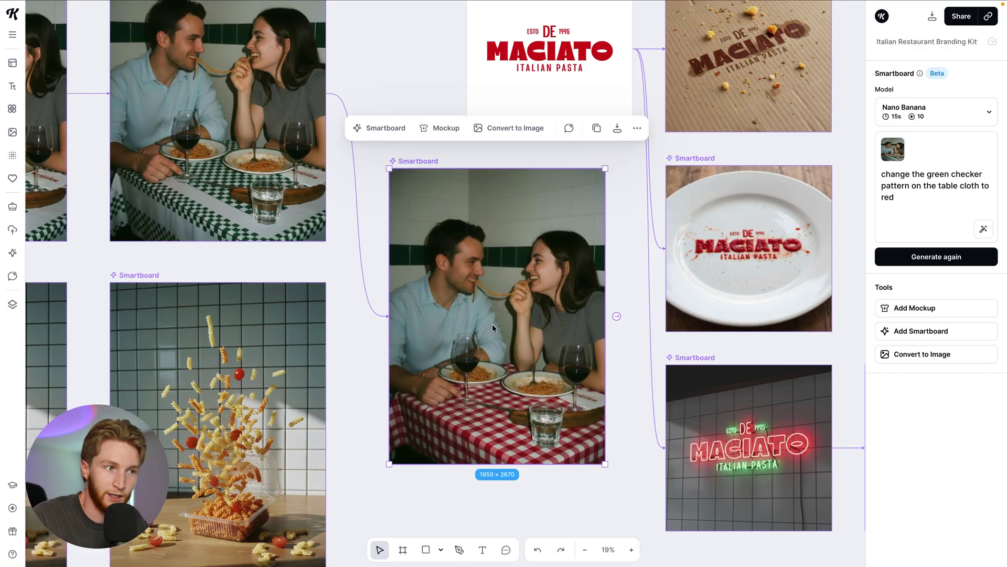
{"action": "scroll", "coordinate": [473, 322], "scroll_direction": "down", "scroll_amount": 3}
{"action": "scroll", "coordinate": [473, 322], "scroll_direction": "right", "scroll_amount": 3}
{"action": "scroll", "coordinate": [473, 321], "scroll_direction": "down", "scroll_amount": 2}
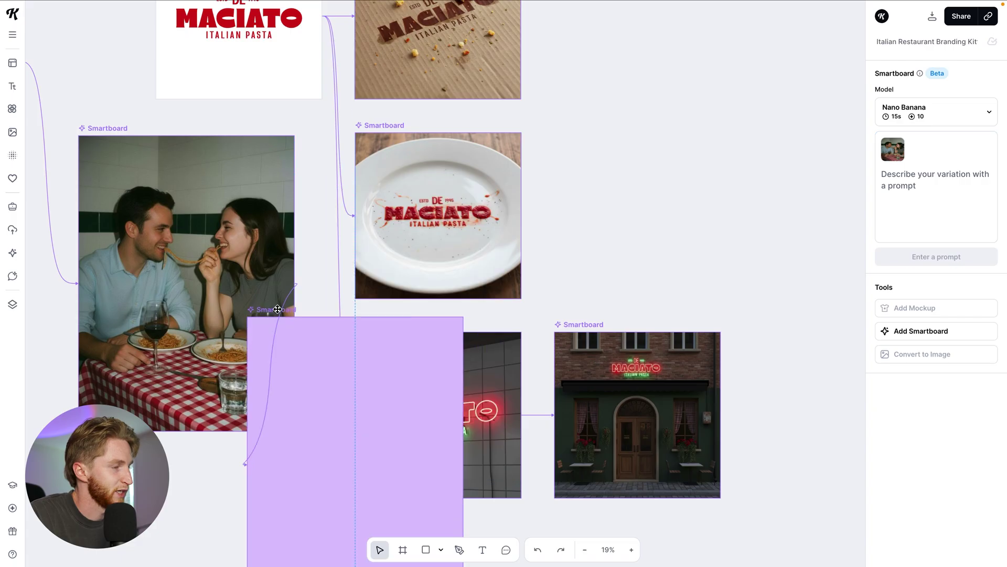
Step: Place a new smartboard off the red-tablecloth image and prompt for aviator sunglasses and a centred lit candle
{"action": "left_click_drag", "start_coordinate": [277, 309], "coordinate": [361, 505]}
{"action": "scroll", "coordinate": [360, 474], "scroll_direction": "down", "scroll_amount": 3}
{"action": "left_click_drag", "start_coordinate": [350, 331], "coordinate": [374, 338]}
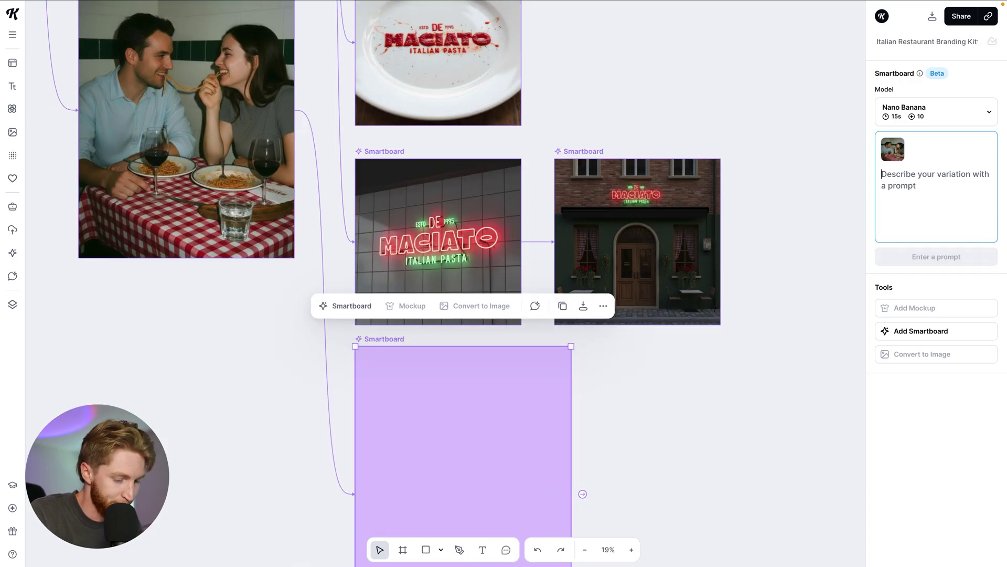
{"action": "type", "text": "put aviator sunglasses on the"}
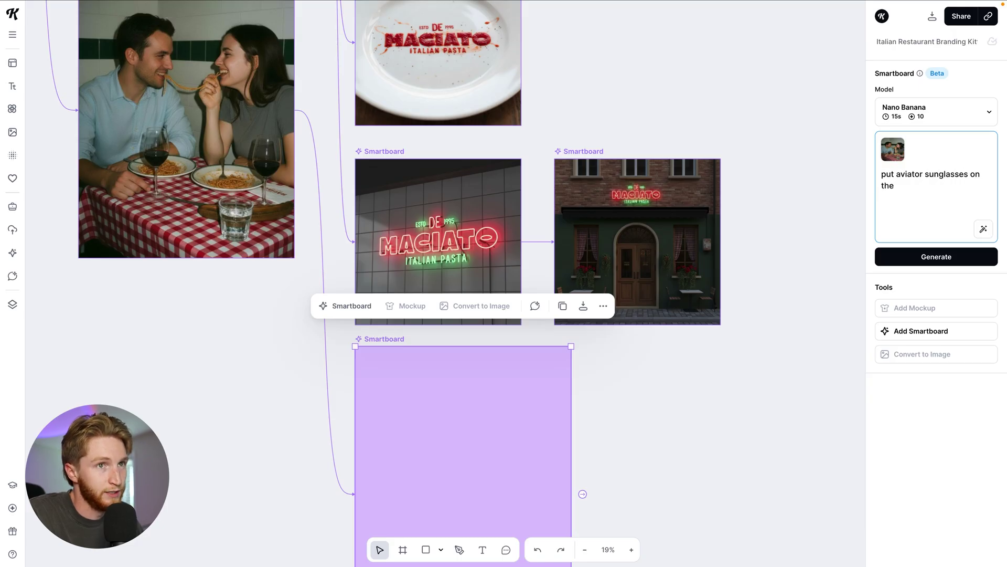
{"action": "type", "text": " man on the left, and put a sm"}
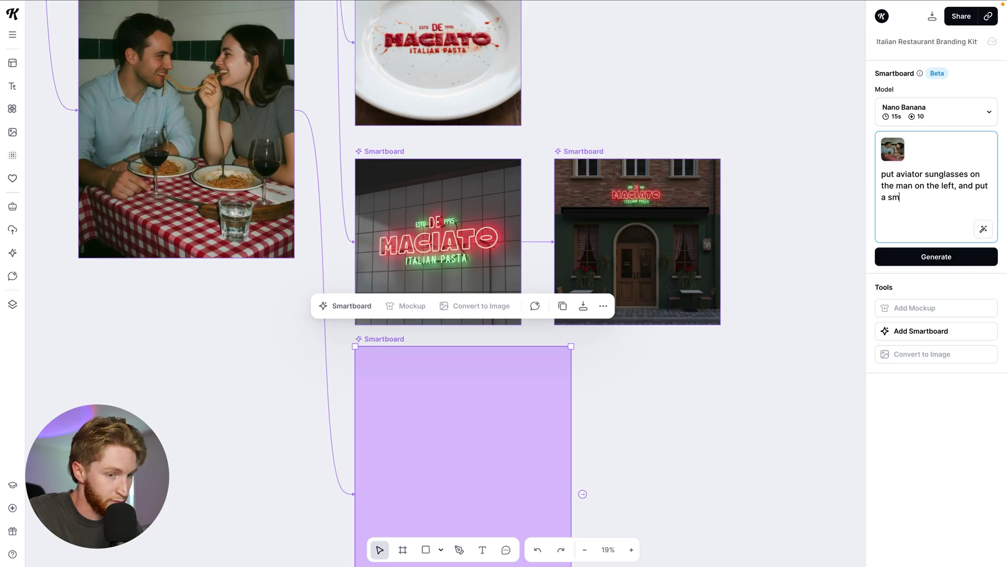
{"action": "type", "text": "all candle lit, in the center of the table"}
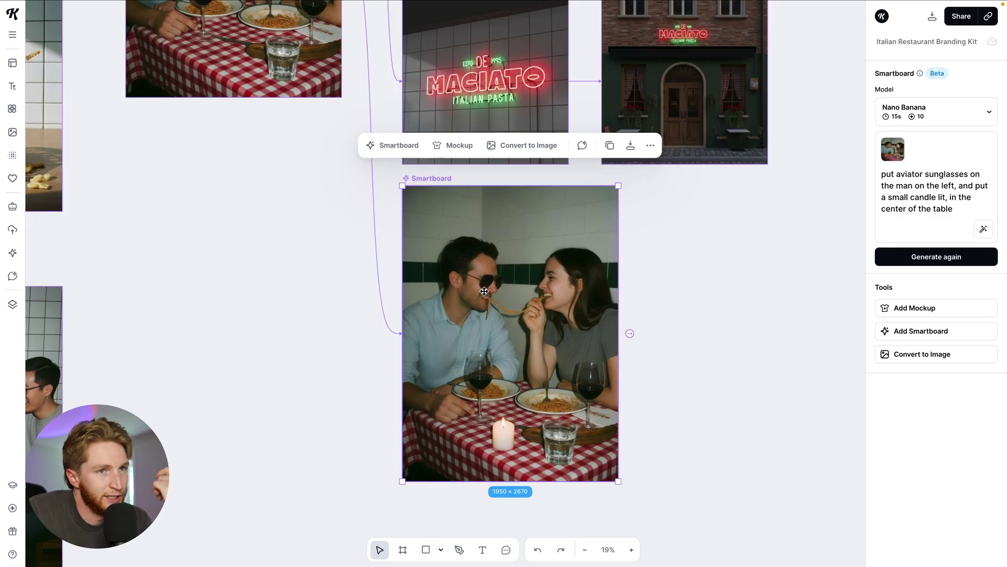
Step: Fit the Output Brandboard to view and zoom out to see the sunglasses-and-candle image
{"action": "scroll", "coordinate": [547, 319], "scroll_direction": "up", "scroll_amount": 1}
{"action": "scroll", "coordinate": [547, 319], "scroll_direction": "up", "scroll_amount": 3}
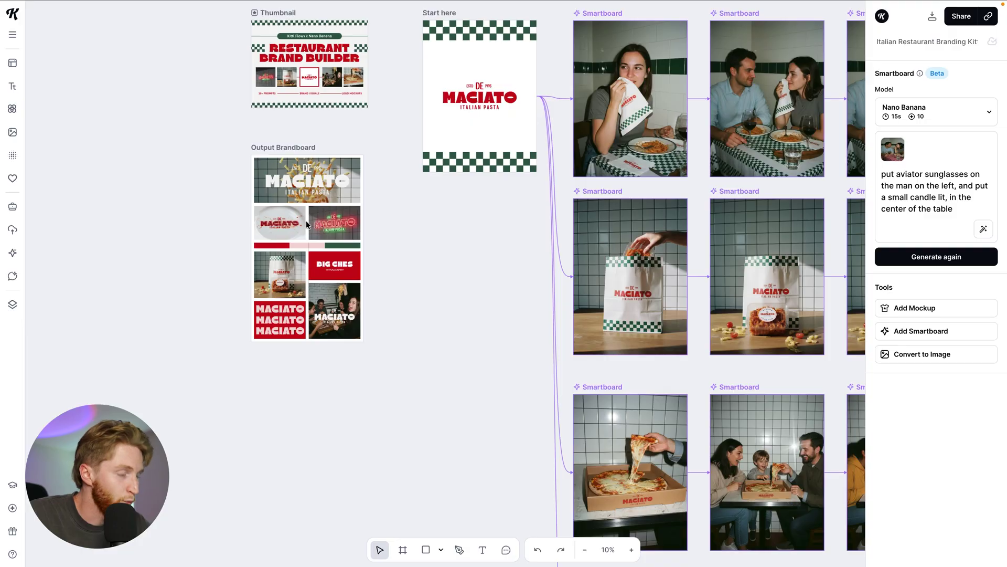
{"action": "key", "text": "shift+2"}
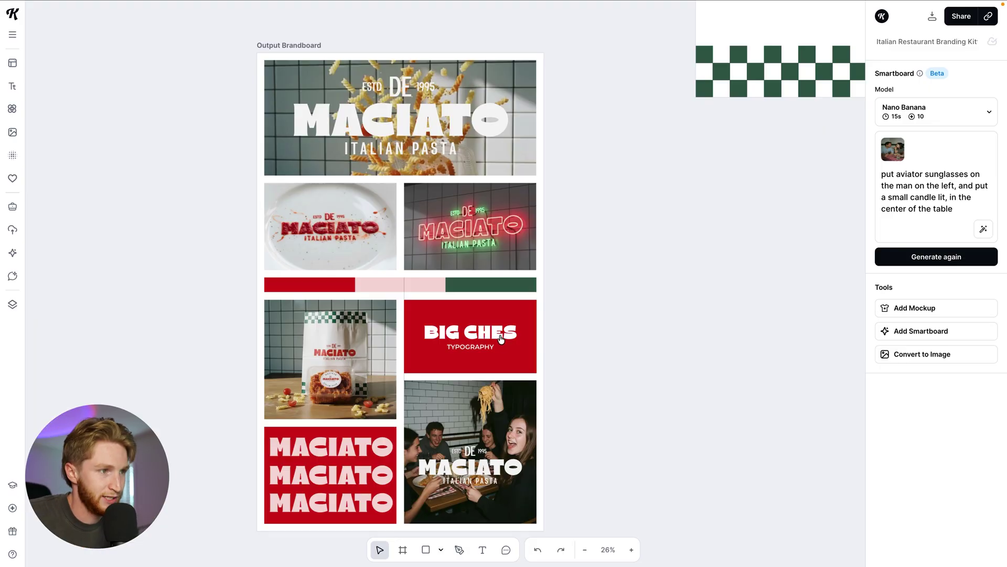
{"action": "scroll", "coordinate": [500, 334], "scroll_direction": "down", "scroll_amount": 5}
{"action": "scroll", "coordinate": [501, 348], "scroll_direction": "right", "scroll_amount": 4}
{"action": "scroll", "coordinate": [503, 348], "scroll_direction": "down", "scroll_amount": 2}
{"action": "scroll", "coordinate": [504, 348], "scroll_direction": "right", "scroll_amount": 3}
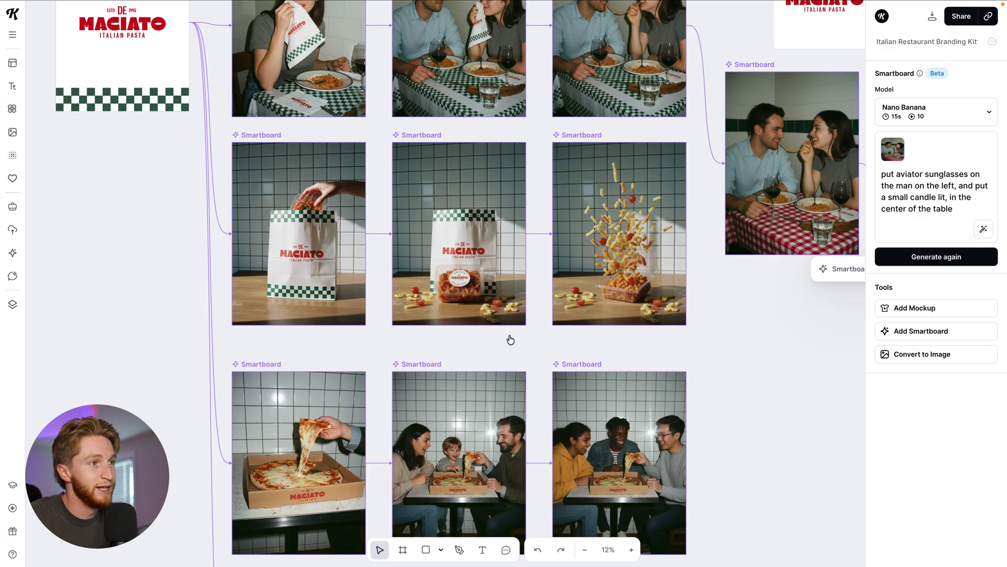
{"action": "scroll", "coordinate": [546, 292], "scroll_direction": "down", "scroll_amount": 5}
{"action": "scroll", "coordinate": [546, 292], "scroll_direction": "down", "scroll_amount": 1}
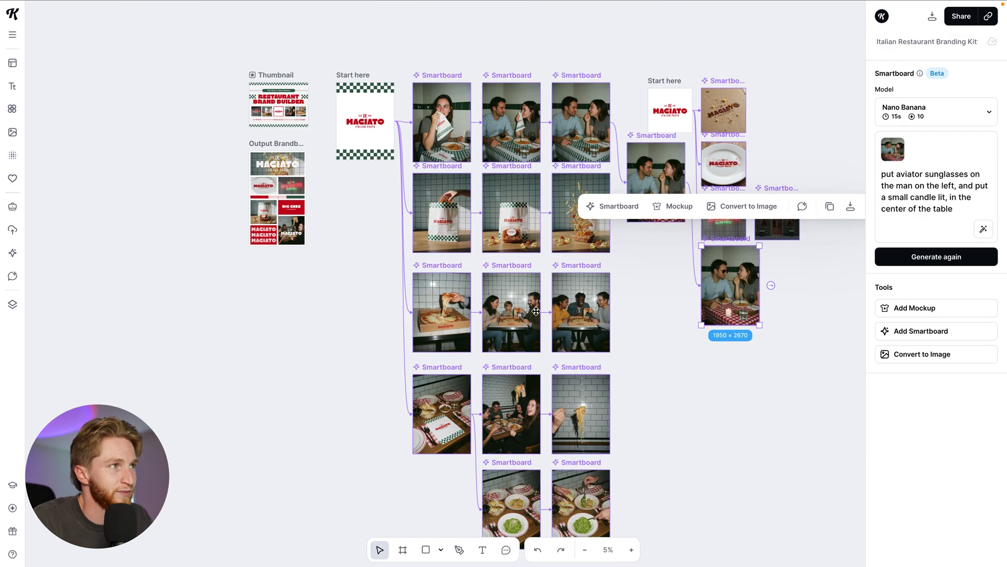
Step: Marquee-select and deselect the boards, then navigate to the second Start here logo branch
{"action": "scroll", "coordinate": [536, 311], "scroll_direction": "down", "scroll_amount": 1}
{"action": "left_click_drag", "start_coordinate": [200, 34], "coordinate": [737, 412]}
{"action": "left_click", "coordinate": [763, 428]}
{"action": "scroll", "coordinate": [724, 360], "scroll_direction": "up", "scroll_amount": 1}
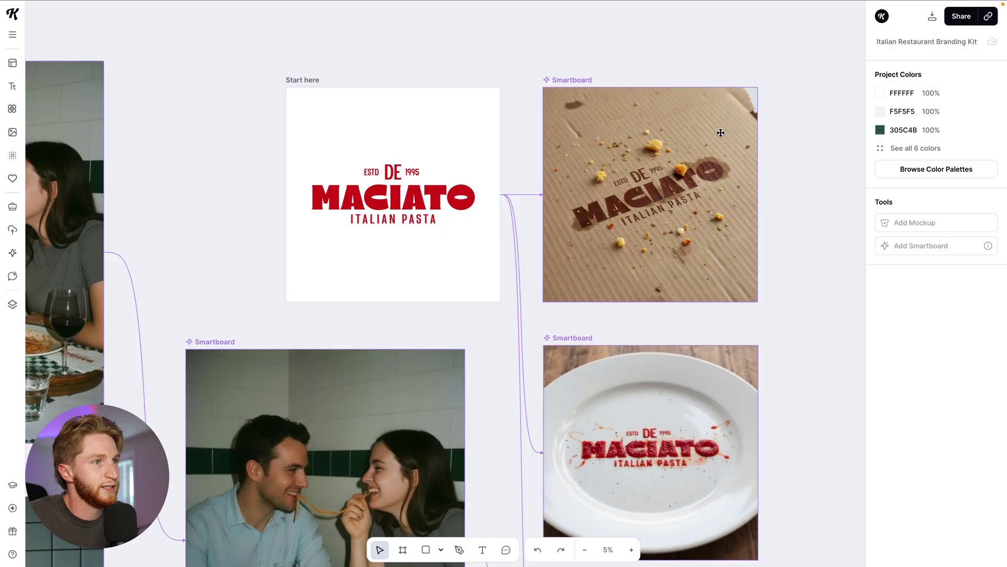
{"action": "scroll", "coordinate": [233, 122], "scroll_direction": "down", "scroll_amount": 2}
{"action": "scroll", "coordinate": [233, 121], "scroll_direction": "right", "scroll_amount": 5}
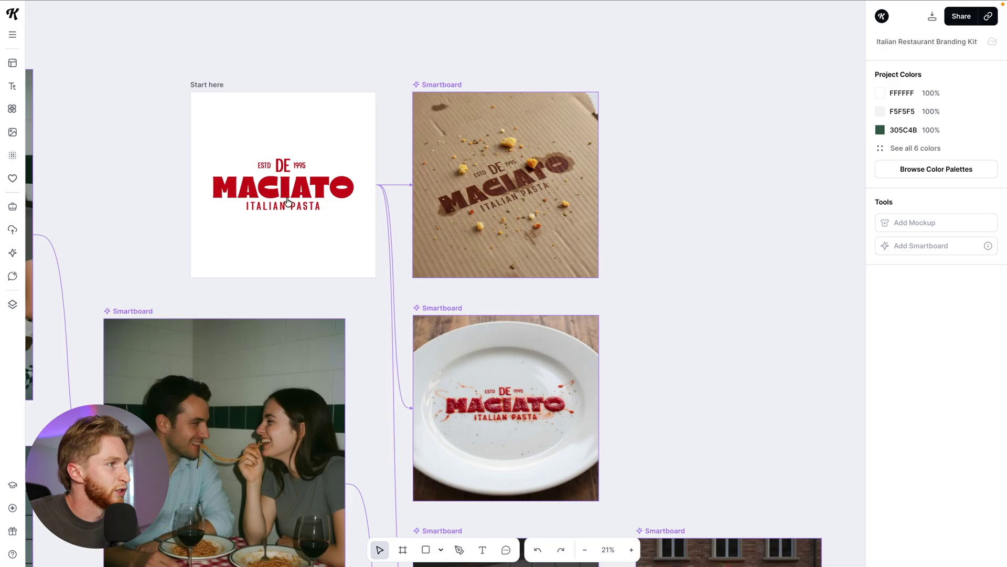
{"action": "left_click", "coordinate": [427, 84]}
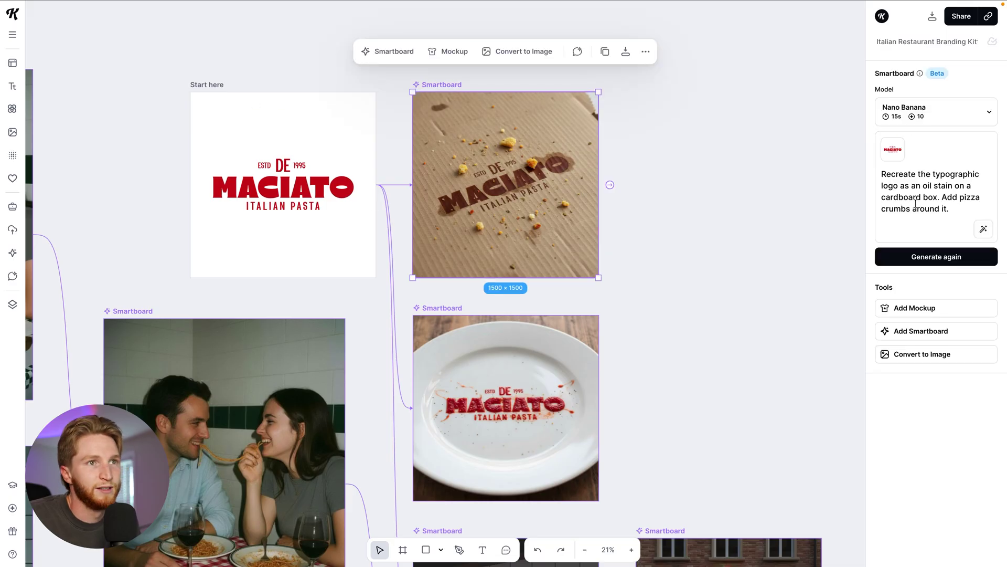
{"action": "left_click_drag", "start_coordinate": [933, 173], "coordinate": [939, 201]}
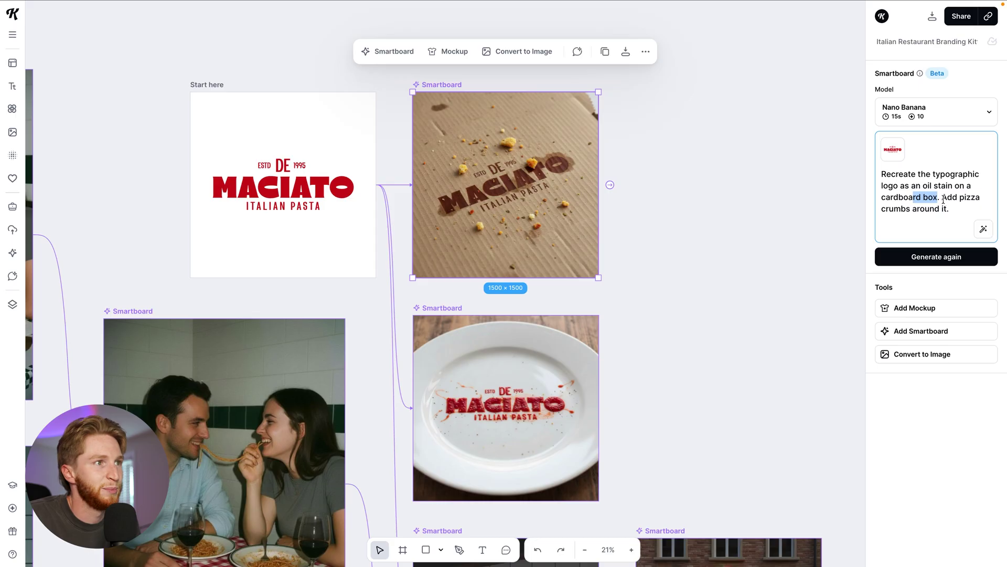
{"action": "scroll", "coordinate": [505, 299], "scroll_direction": "down", "scroll_amount": 1}
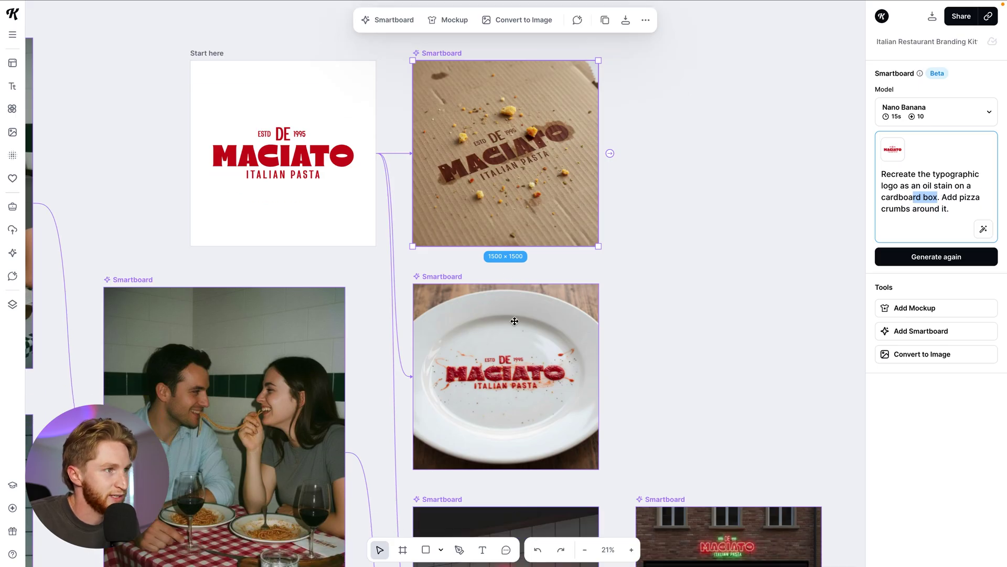
{"action": "left_click", "coordinate": [513, 321]}
{"action": "scroll", "coordinate": [883, 231], "scroll_direction": "down", "scroll_amount": 1}
{"action": "left_click_drag", "start_coordinate": [924, 182], "coordinate": [976, 191]}
{"action": "scroll", "coordinate": [945, 201], "scroll_direction": "down", "scroll_amount": 2}
{"action": "scroll", "coordinate": [975, 191], "scroll_direction": "down", "scroll_amount": 2}
{"action": "left_click_drag", "start_coordinate": [911, 184], "coordinate": [928, 199]}
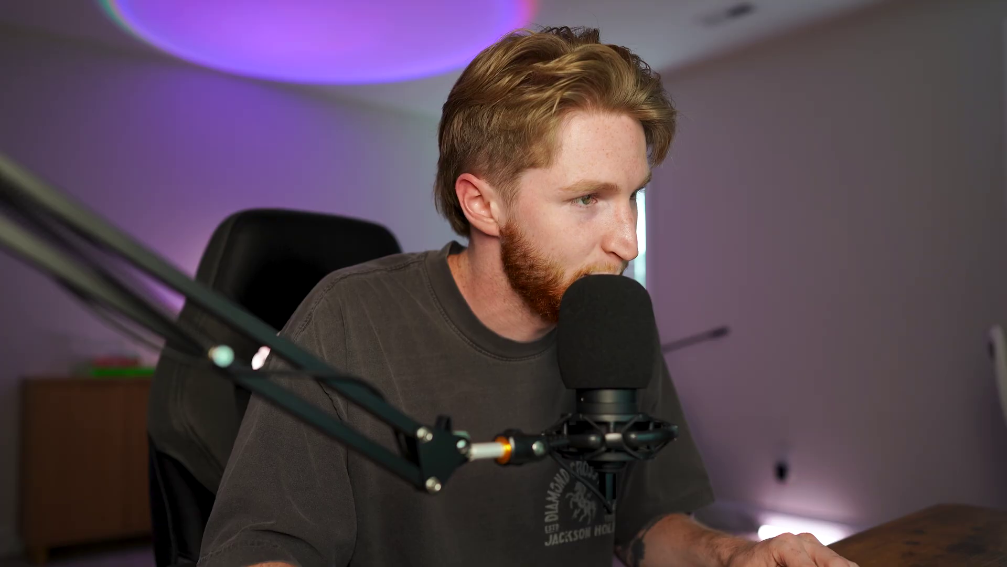
Step: Prompt for the logo inside an open pizza box lid with a pepperoni pizza
{"action": "type", "text": "re"}
{"action": "type", "text": "creat"}
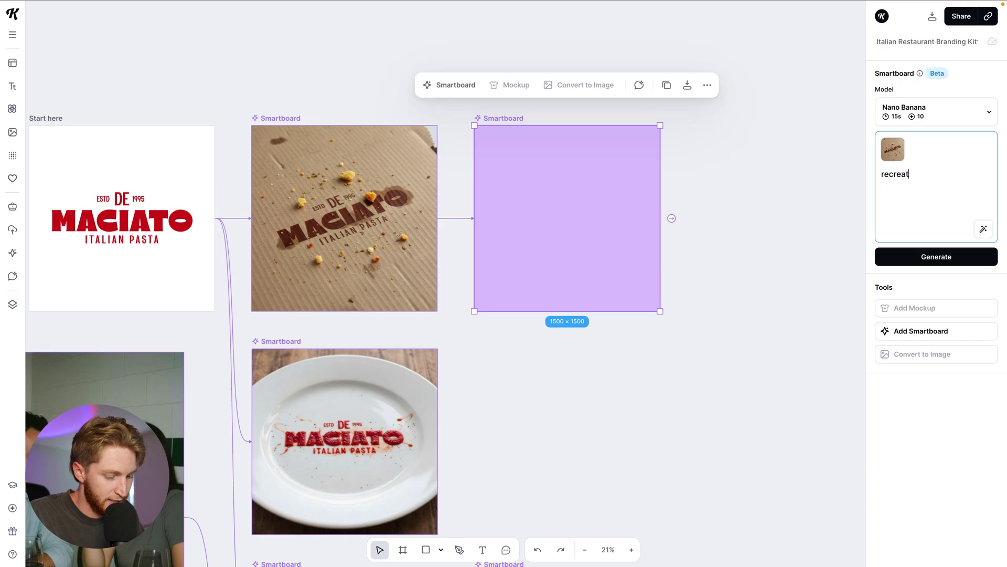
{"action": "type", "text": "e the logo on th"}
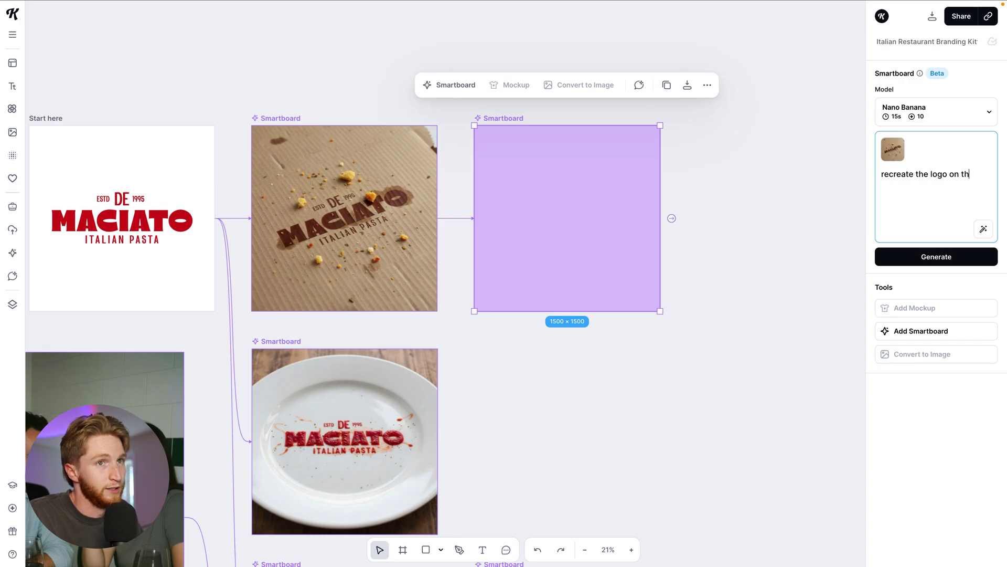
{"action": "type", "text": "e inside top part of a pizza box that is ope"}
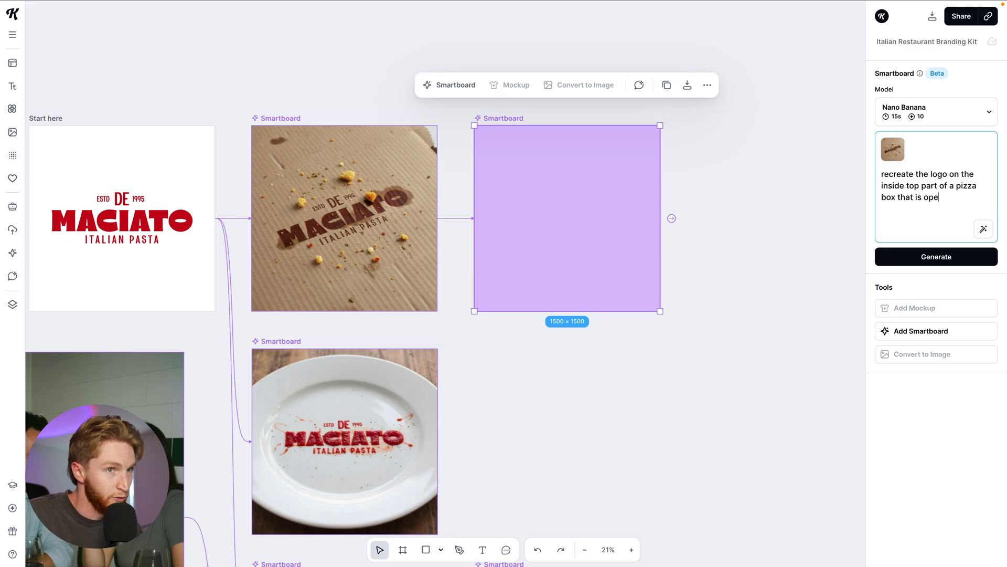
{"action": "type", "text": "n, a pepperoni and green pepper pizza is"}
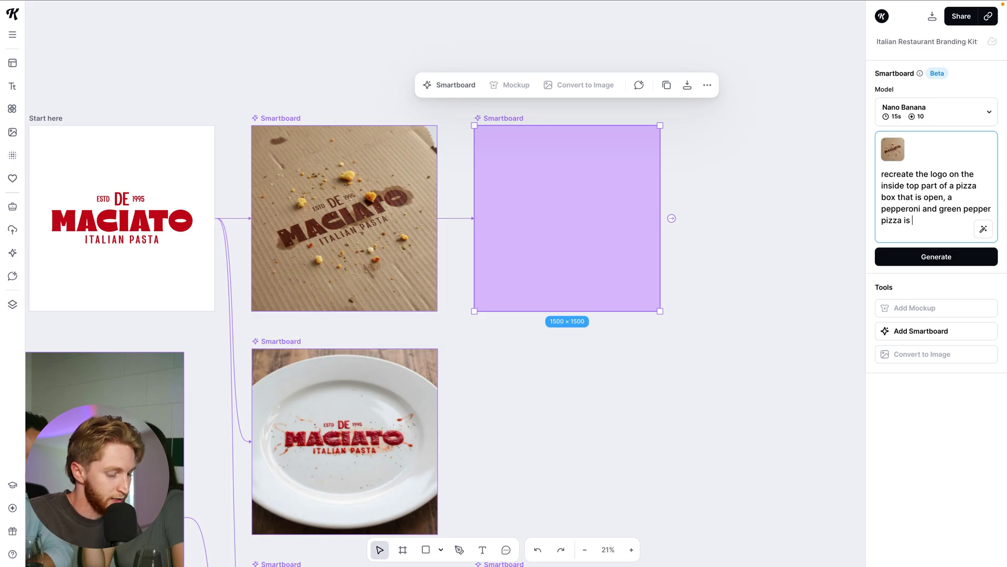
{"action": "type", "text": " in side the box, and the box is"}
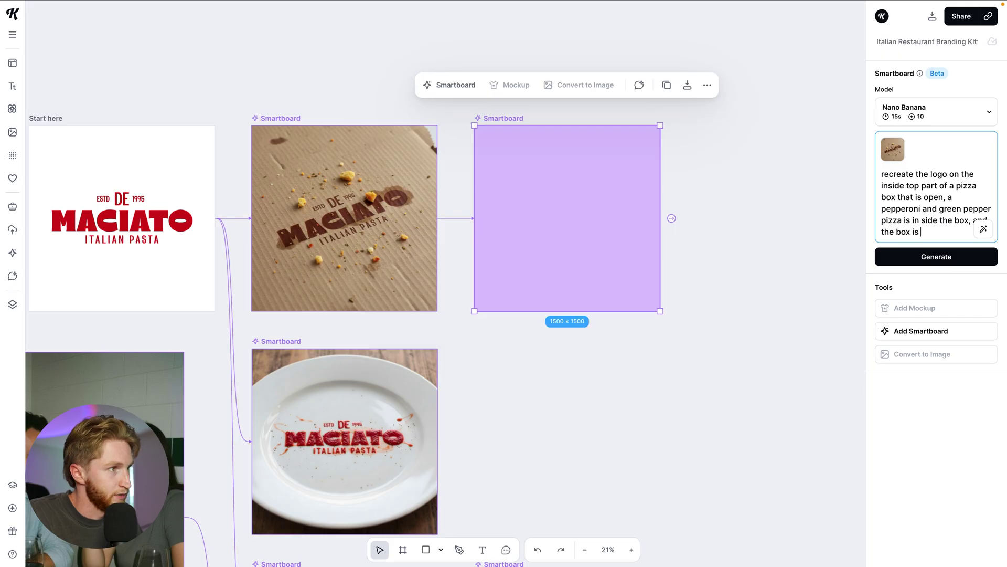
{"action": "type", "text": " tbale with green checker pat"}
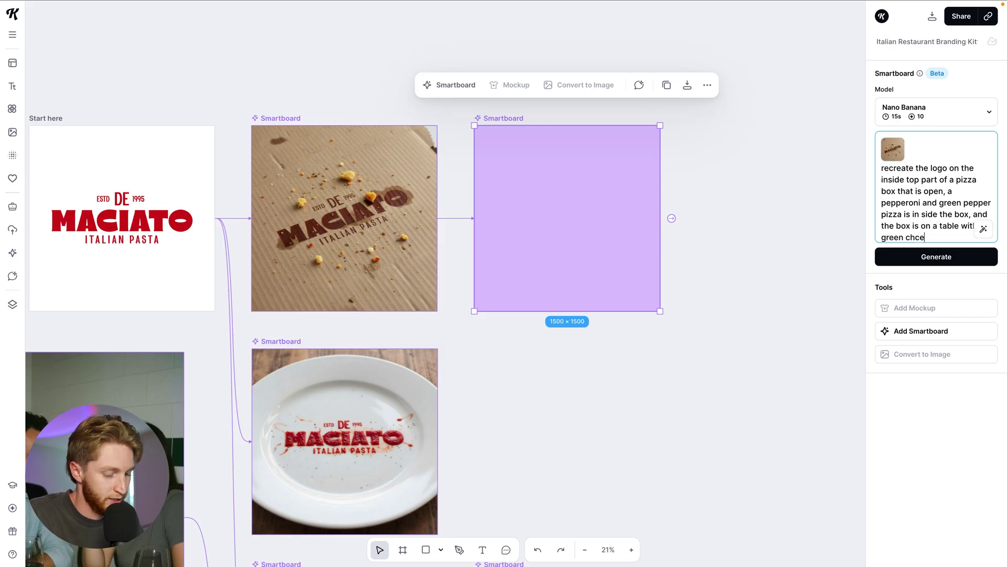
{"action": "type", "text": "tern on it,"}
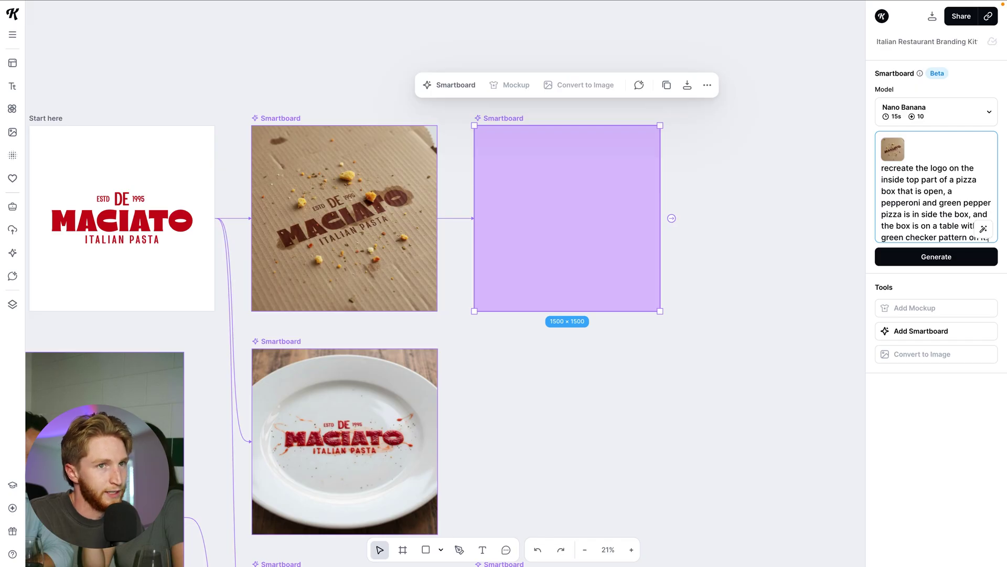
{"action": "type", "text": " flash photography, harsh highlights and"}
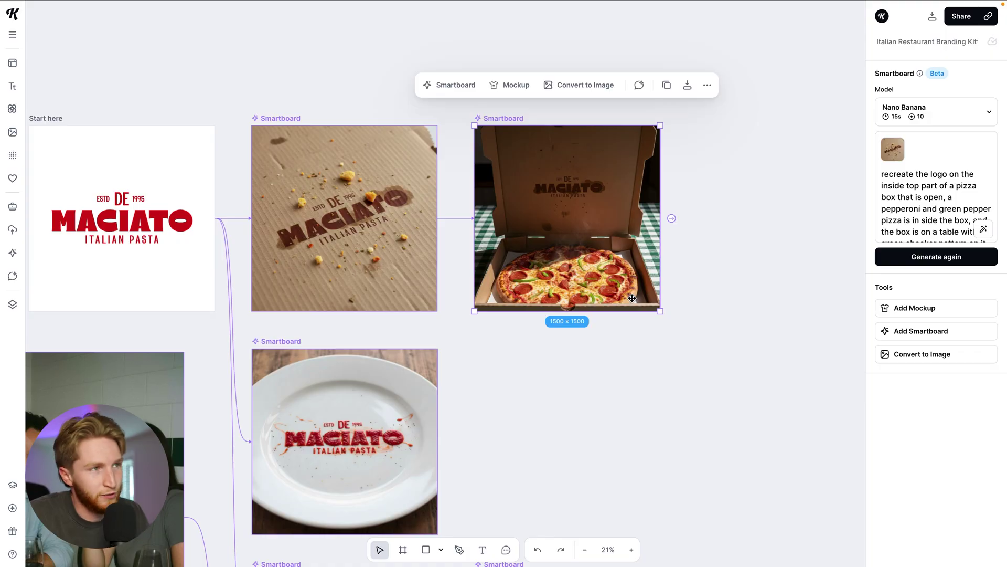
{"action": "scroll", "coordinate": [597, 252], "scroll_direction": "up", "scroll_amount": 3}
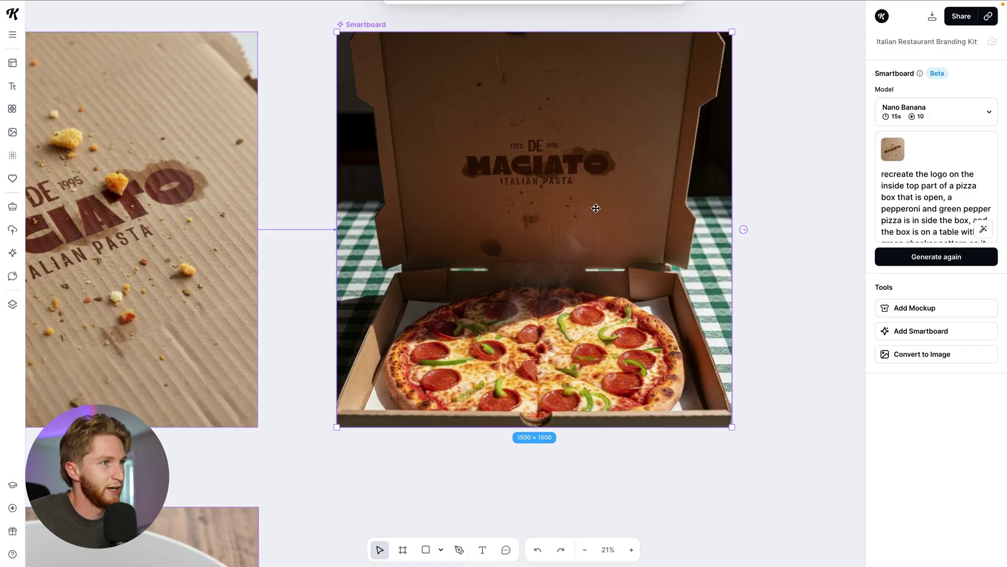
{"action": "scroll", "coordinate": [596, 252], "scroll_direction": "down", "scroll_amount": 2}
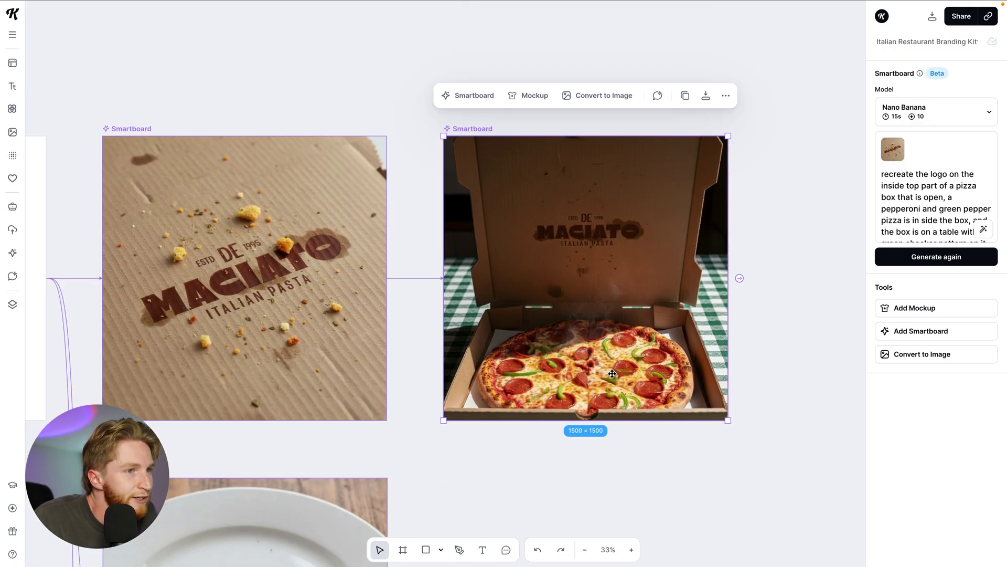
{"action": "scroll", "coordinate": [424, 236], "scroll_direction": "left", "scroll_amount": 2}
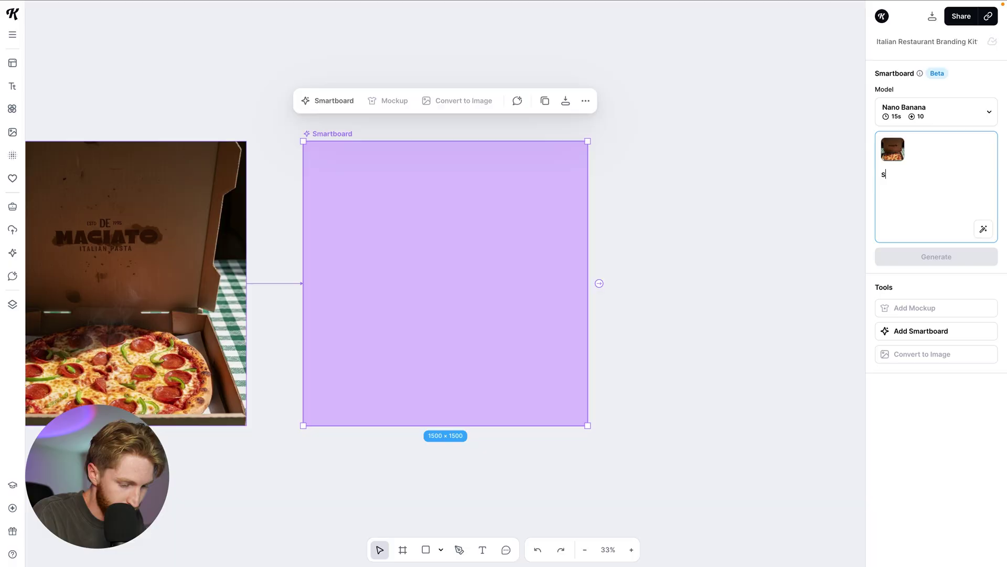
Step: Prompt for a twenties man opening the pizza box beside 3 friends, harsh-contrast flash photography
{"action": "type", "text": "show me a man in his twen"}
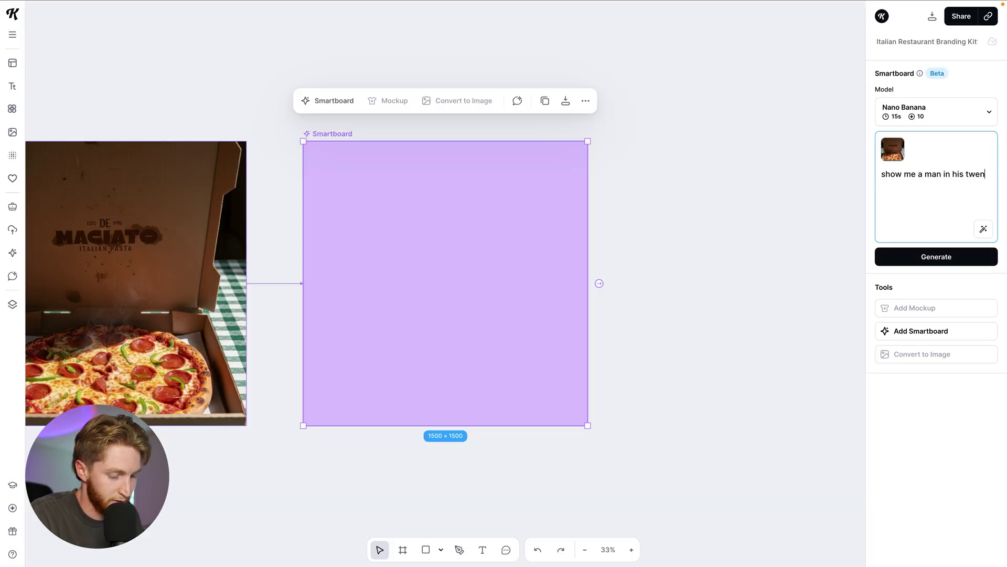
{"action": "type", "text": "ties, opening this box of pizza, side view, he has 3 friends aroun"}
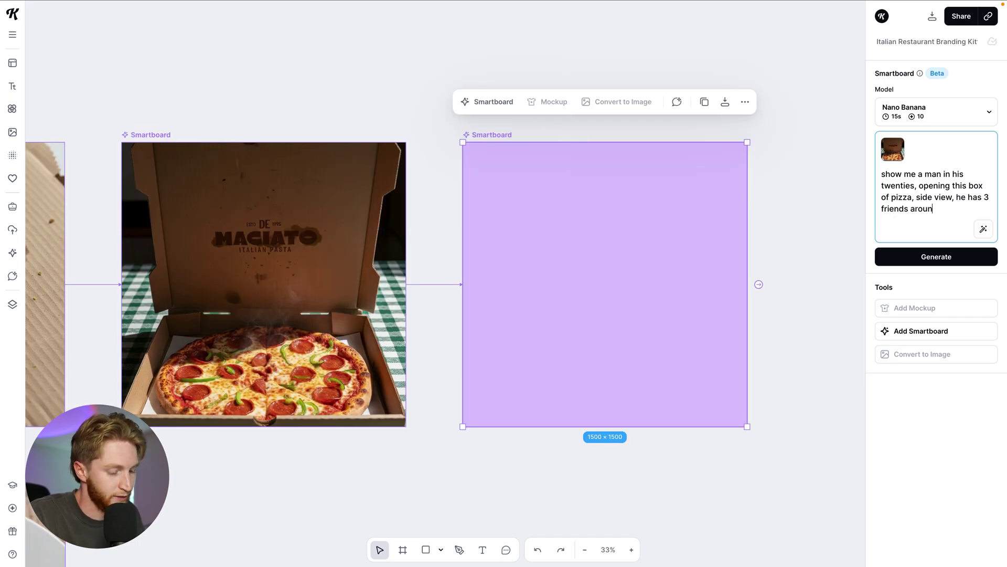
{"action": "type", "text": "hoto"}
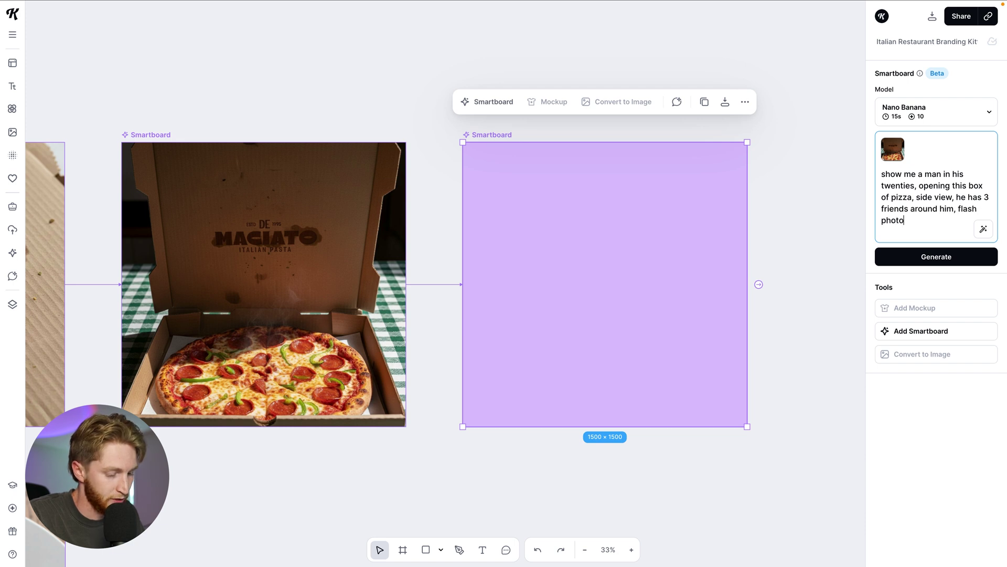
{"action": "type", "text": "graphy, harsh highlights and lots of contrast, informa"}
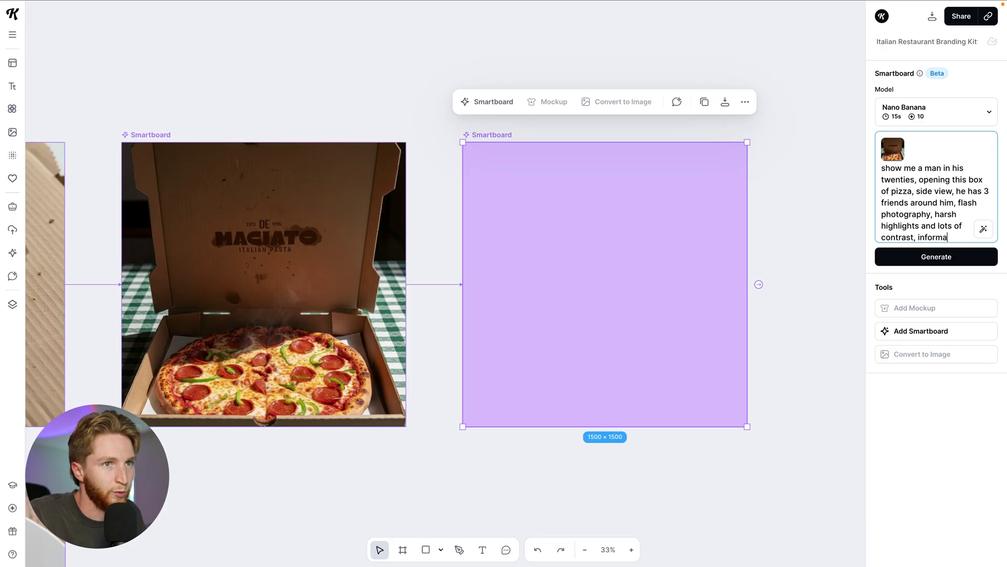
{"action": "type", "text": "ndid"}
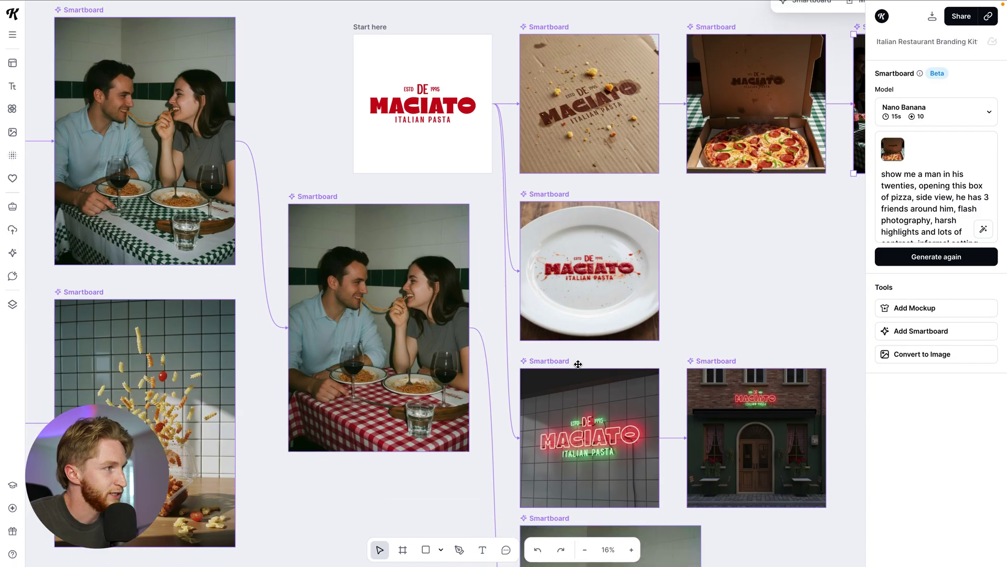
Step: Zoom out to 6% and pan so every smartboard, including the pizza box scenes, is visible
{"action": "scroll", "coordinate": [567, 351], "scroll_direction": "down", "scroll_amount": 5}
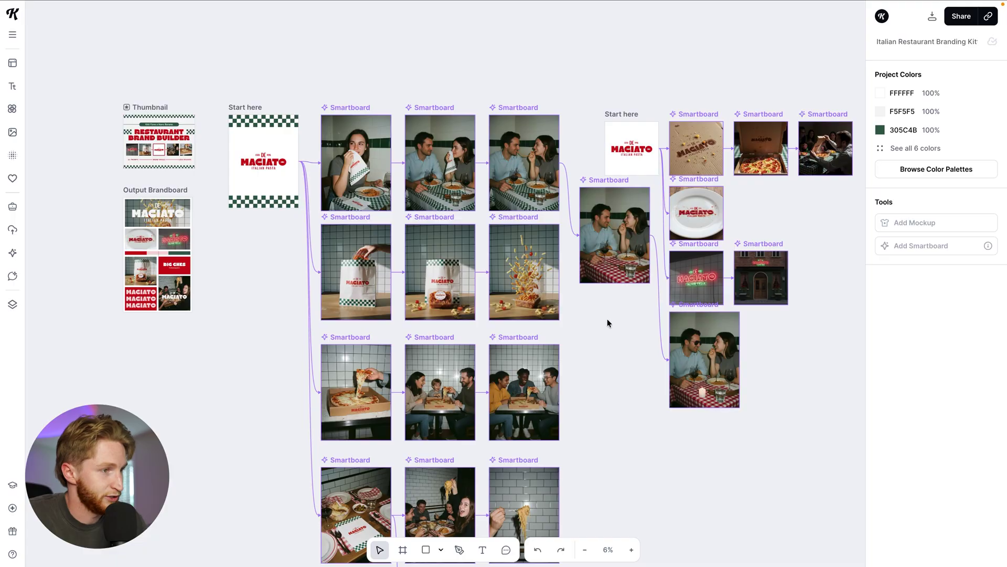
{"action": "scroll", "coordinate": [607, 322], "scroll_direction": "right", "scroll_amount": 2}
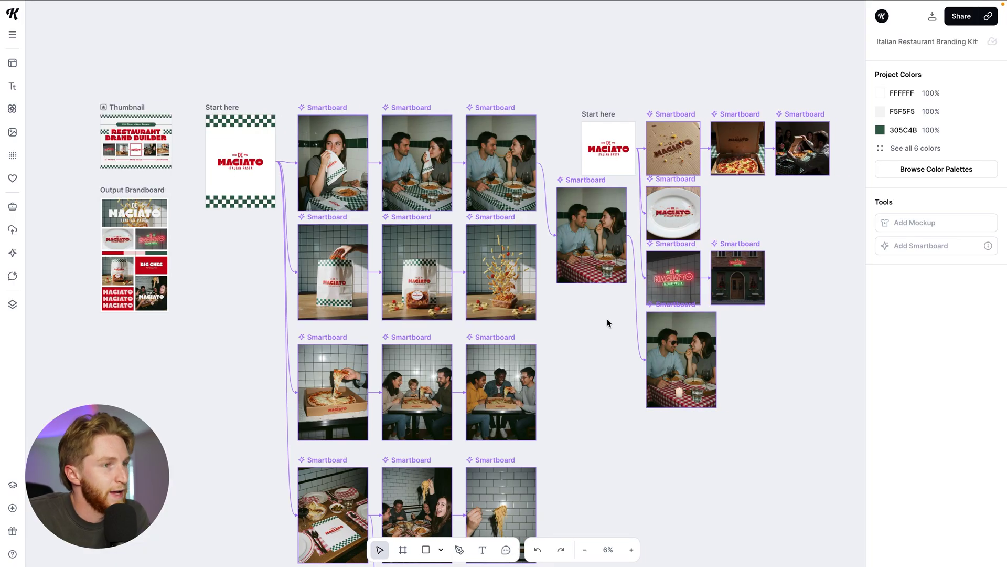